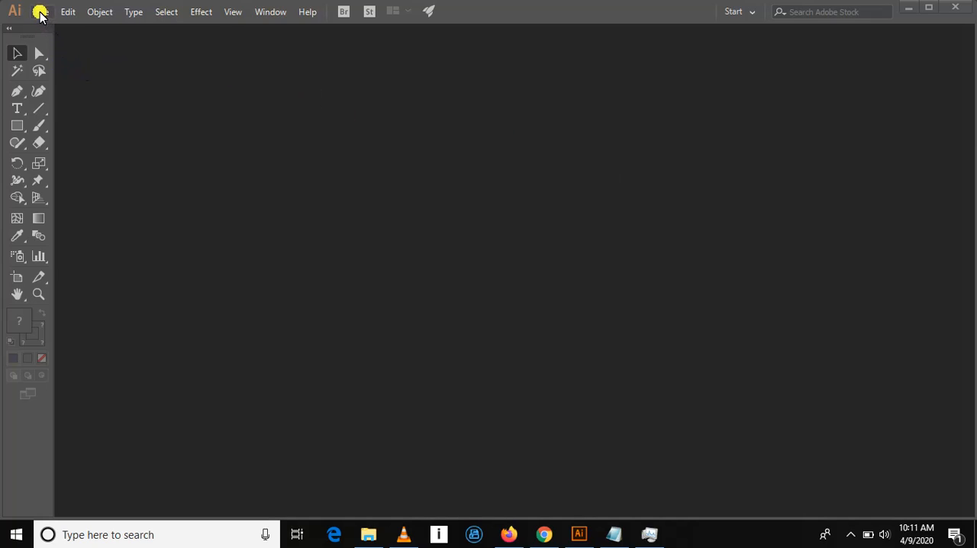
# - Create a new landscape document 1280 pt wide and 720 pt high with one artboard
pyautogui.click(41, 13)
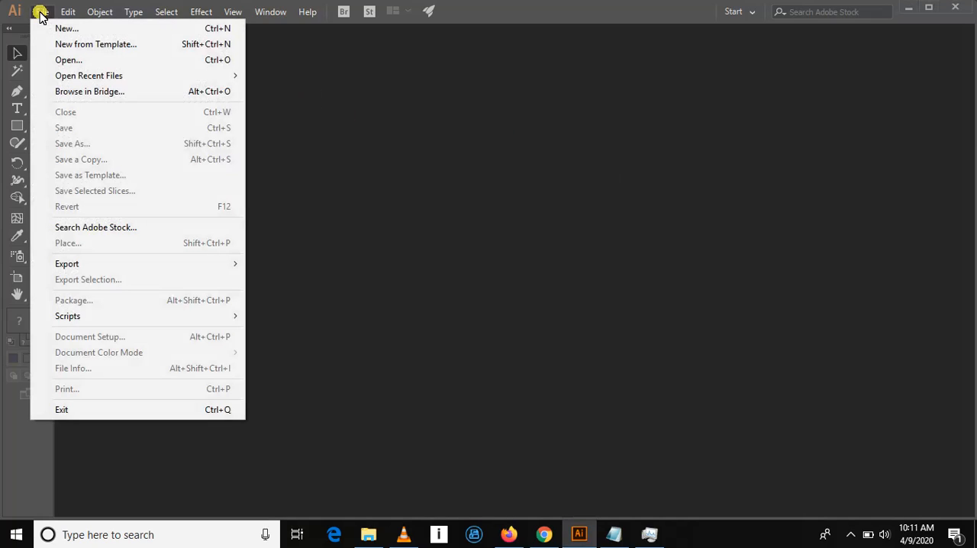
pyautogui.click(90, 28)
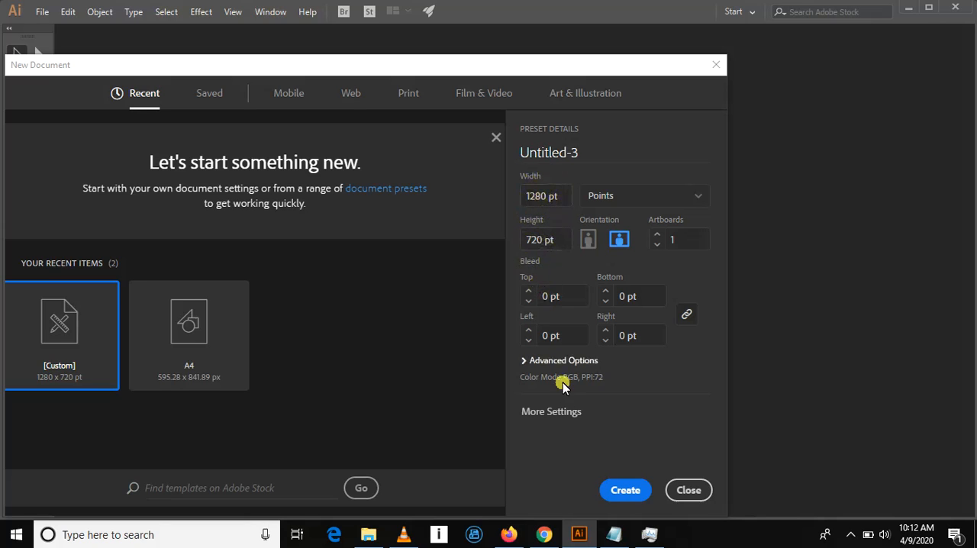
pyautogui.click(625, 491)
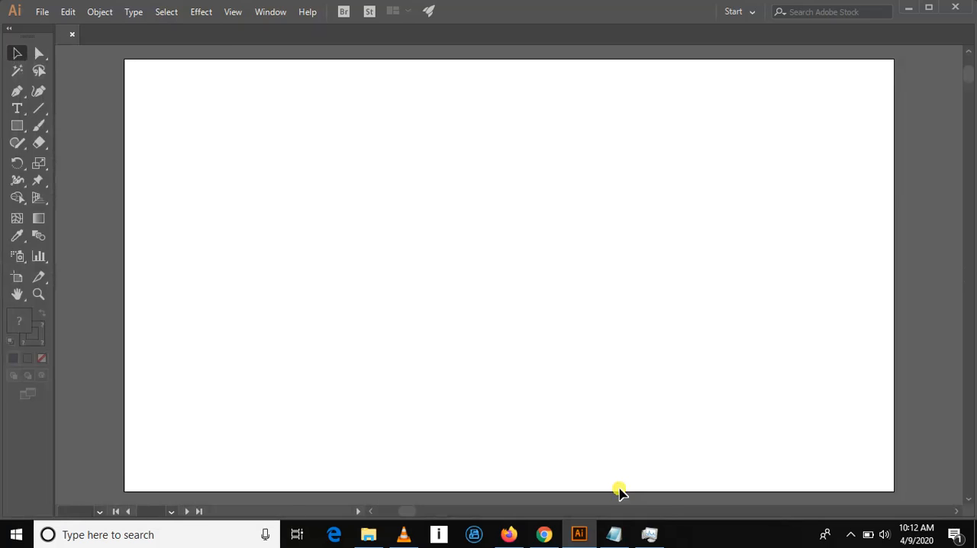
pyautogui.click(271, 12)
pyautogui.moveTo(234, 12)
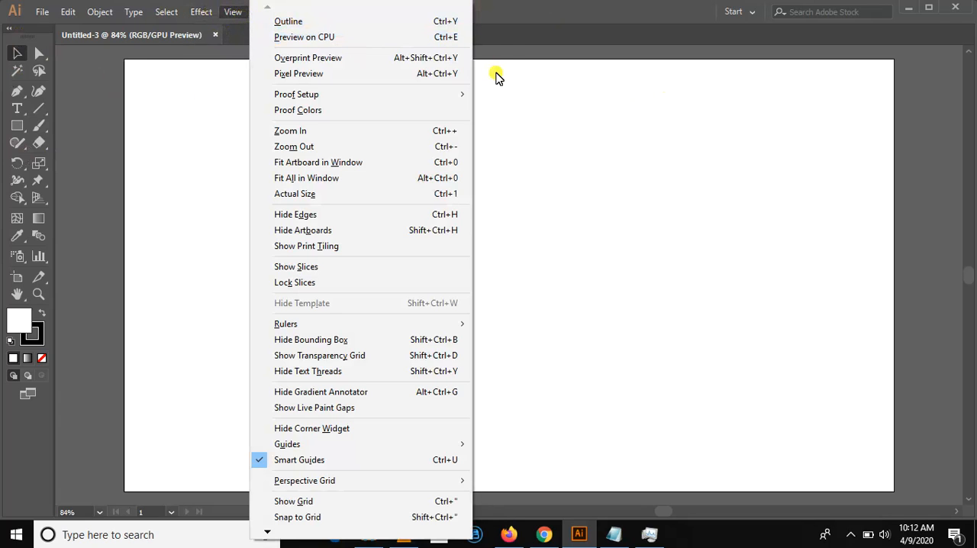
pyautogui.click(509, 46)
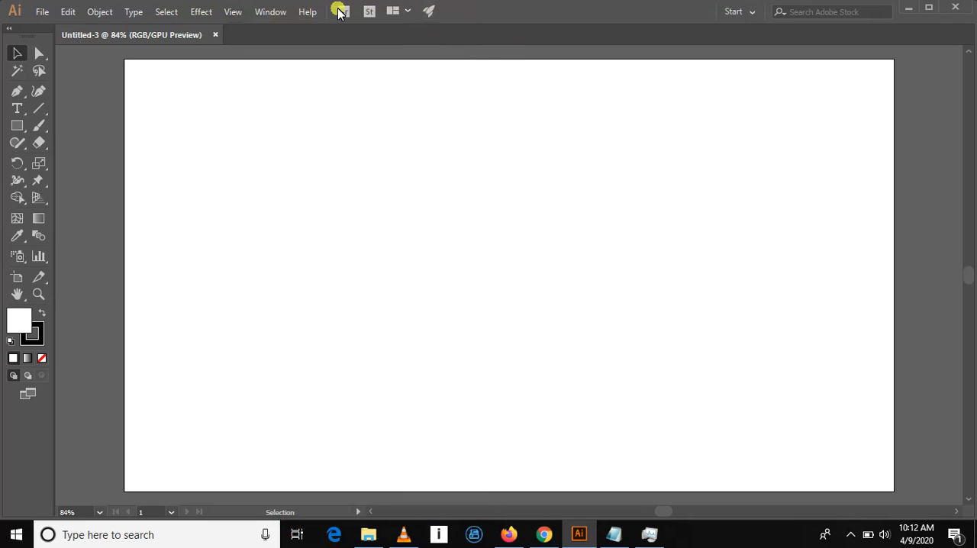
pyautogui.click(277, 12)
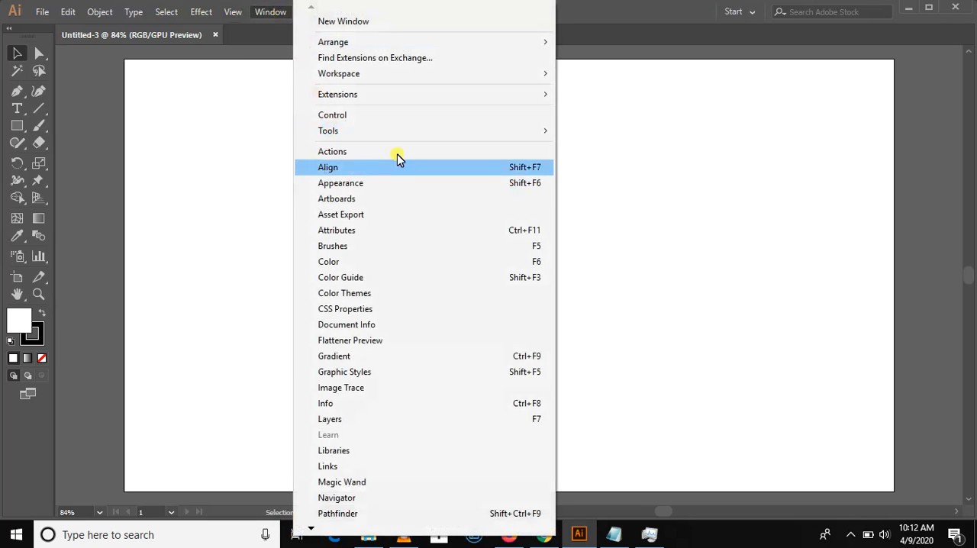
pyautogui.moveTo(524, 131)
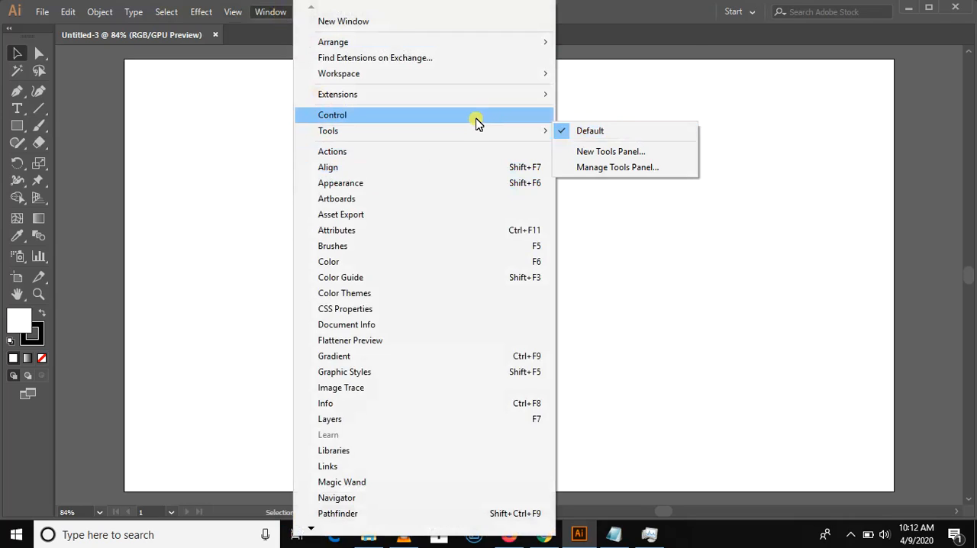
pyautogui.moveTo(465, 135)
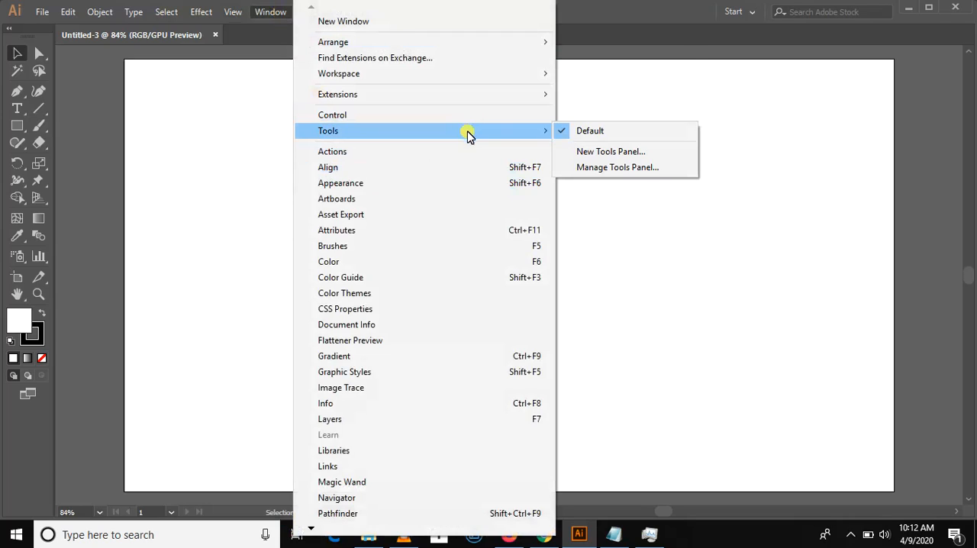
# - Draw a rectangle covering almost the whole artboard and fill it with dark blue 050E51
pyautogui.click(17, 126)
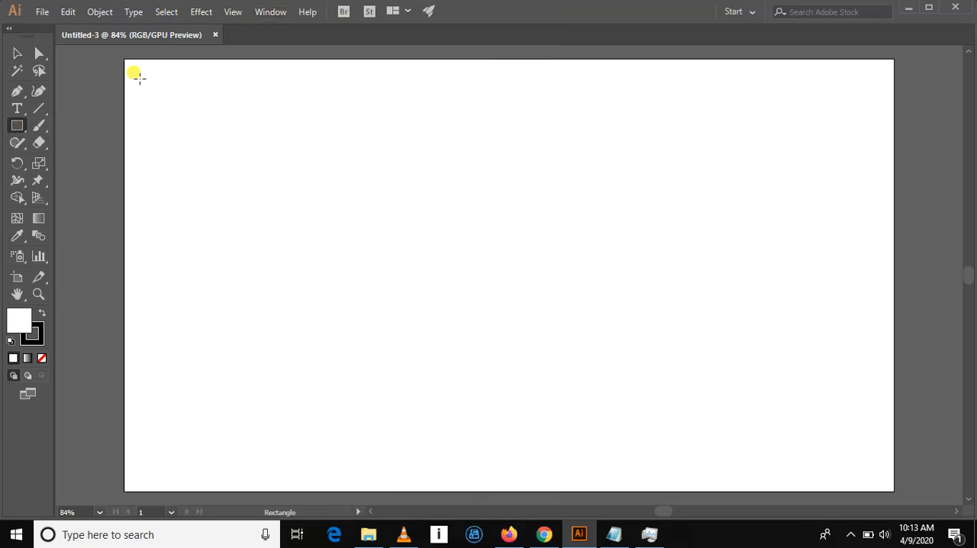
pyautogui.moveTo(134, 72); pyautogui.dragTo(886, 482)
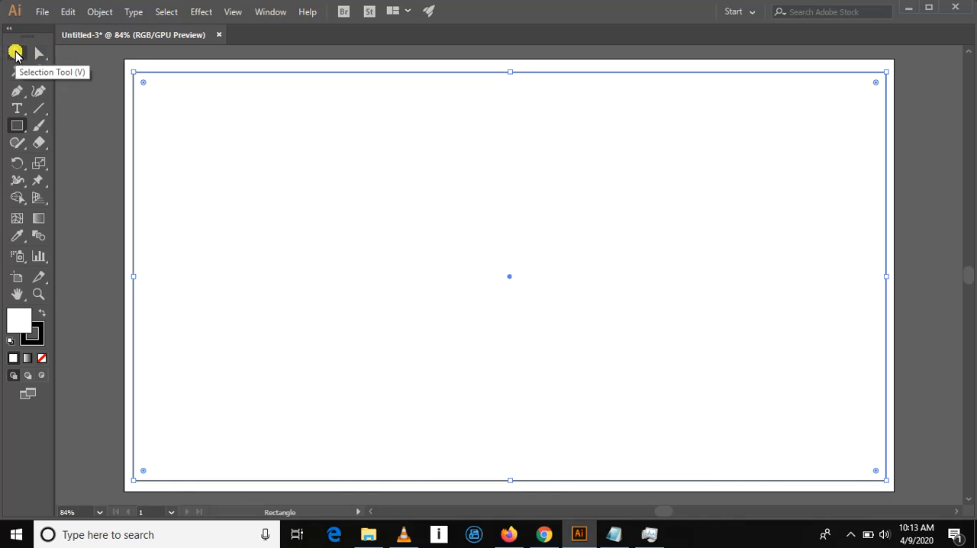
pyautogui.click(16, 53)
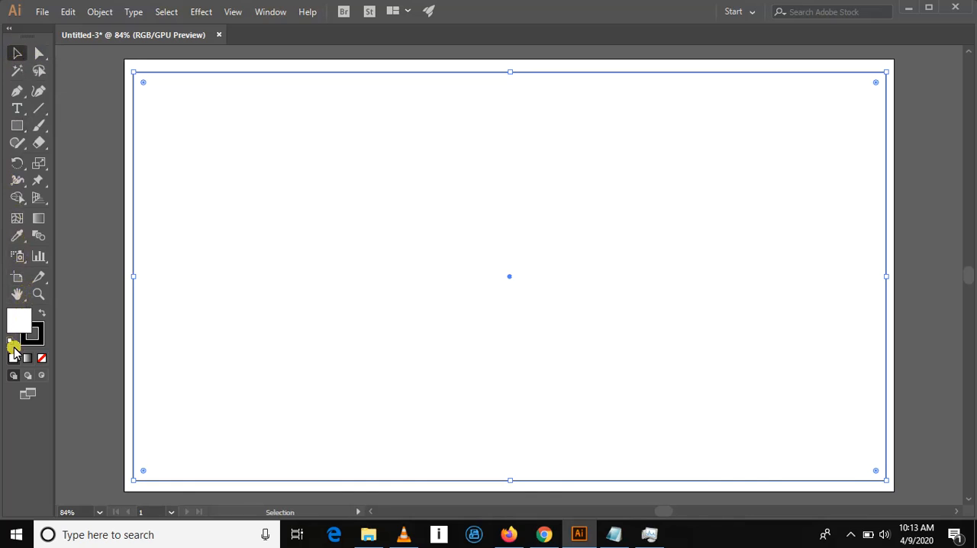
pyautogui.doubleClick(19, 324)
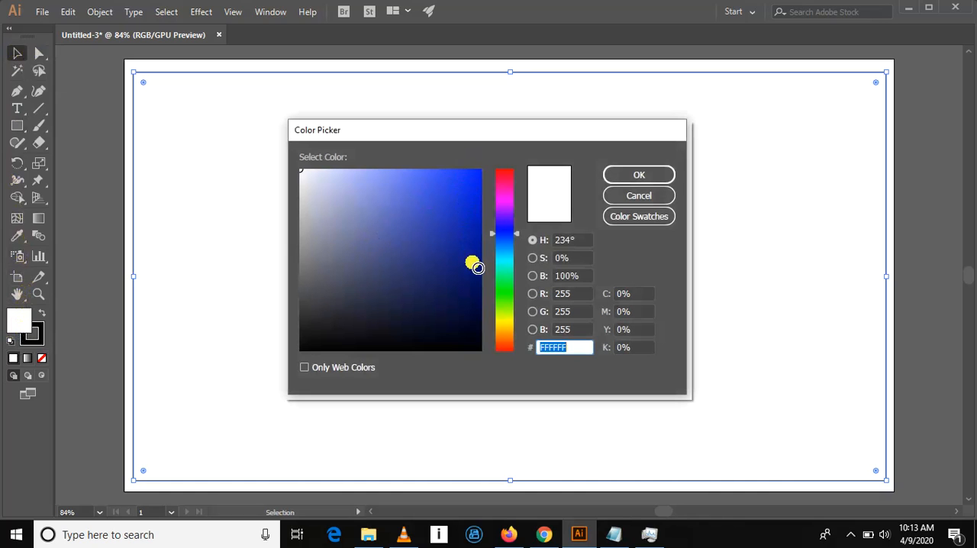
pyautogui.click(471, 292)
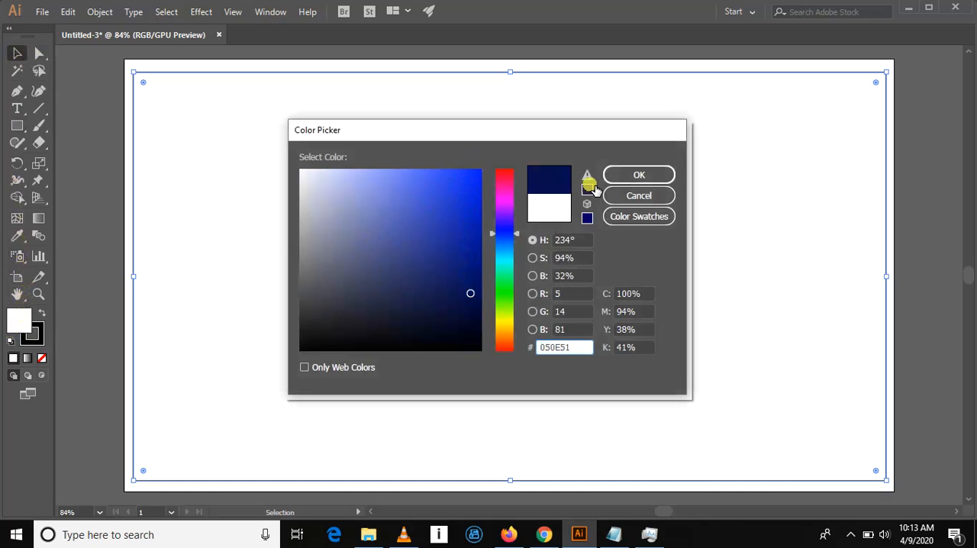
pyautogui.click(623, 178)
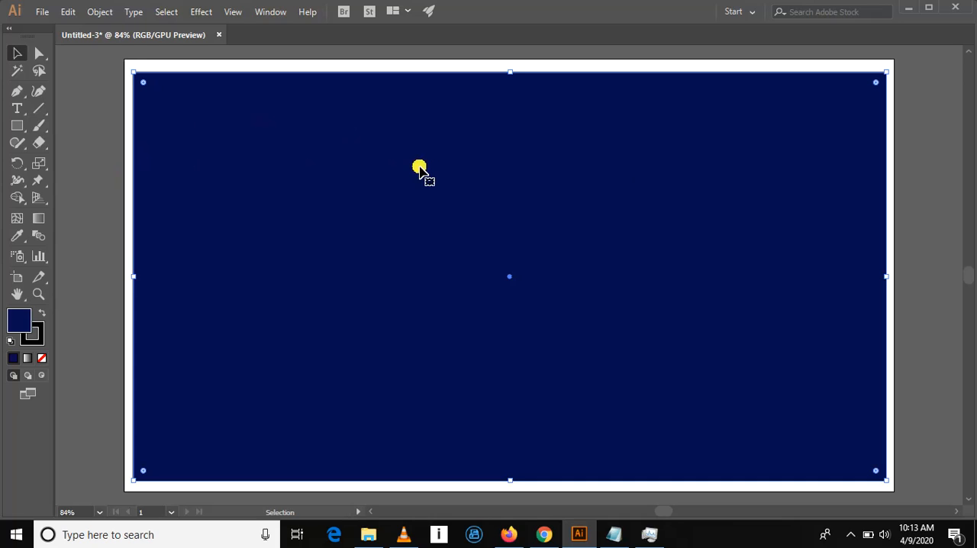
# - Add the text "HOW TO MAKE AND UPLOAD FAVICON" in the upper part of the blue rectangle
pyautogui.click(17, 107)
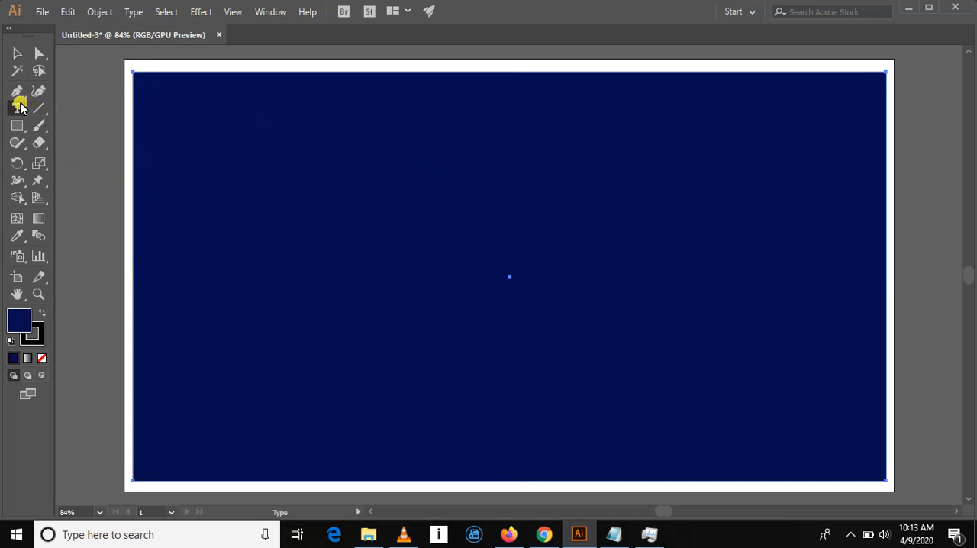
pyautogui.click(390, 162)
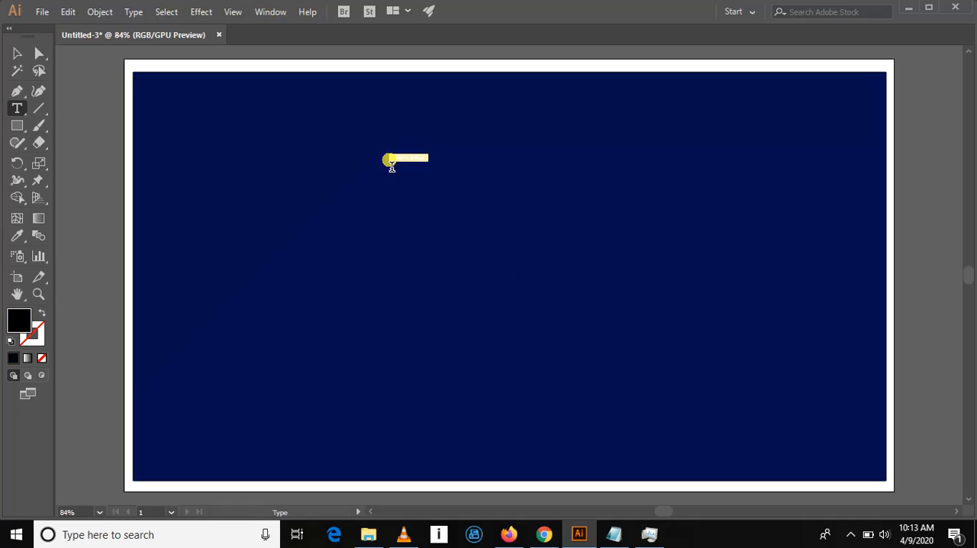
pyautogui.write('D')
pyautogui.write('esi')
pyautogui.write('TO MAKE ')
pyautogui.write('AND USE')
pyautogui.write('GRIDS')
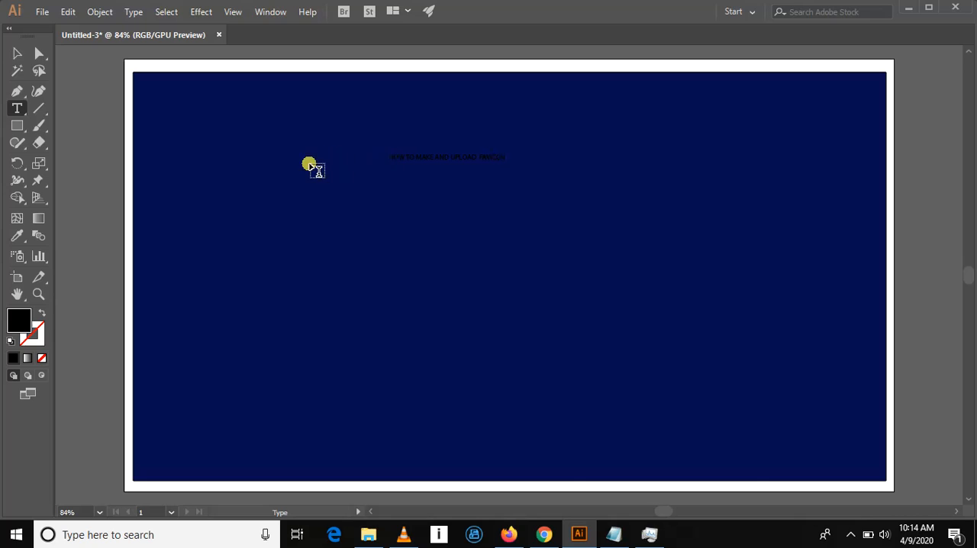
# - Stretch the heading text taller and extend it on both sides to about half the artboard's width
pyautogui.click(16, 52)
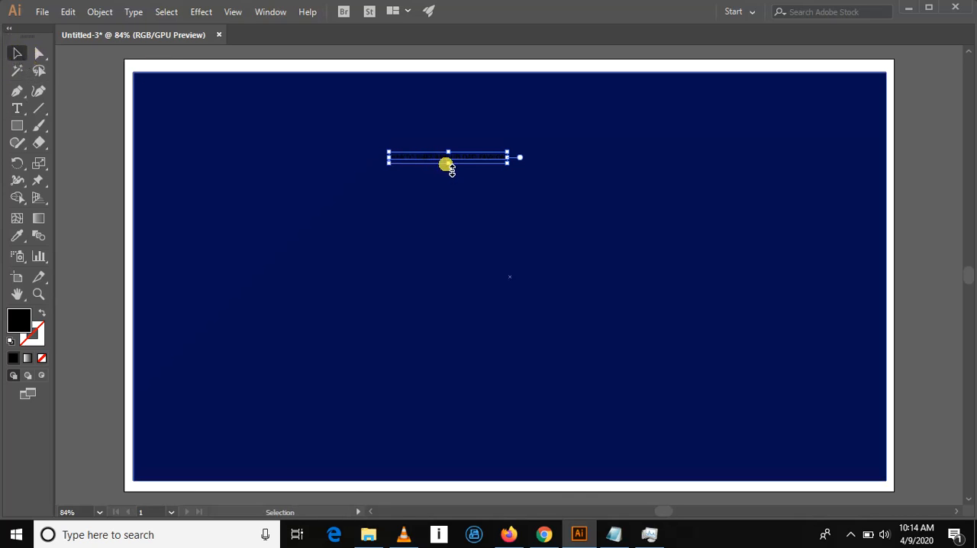
pyautogui.moveTo(450, 169); pyautogui.dragTo(445, 234)
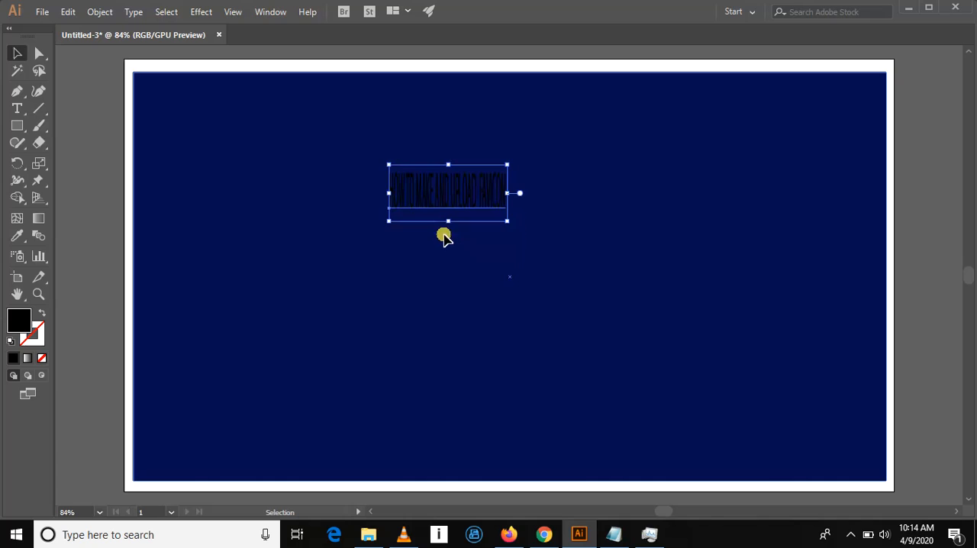
pyautogui.moveTo(508, 193); pyautogui.dragTo(650, 194)
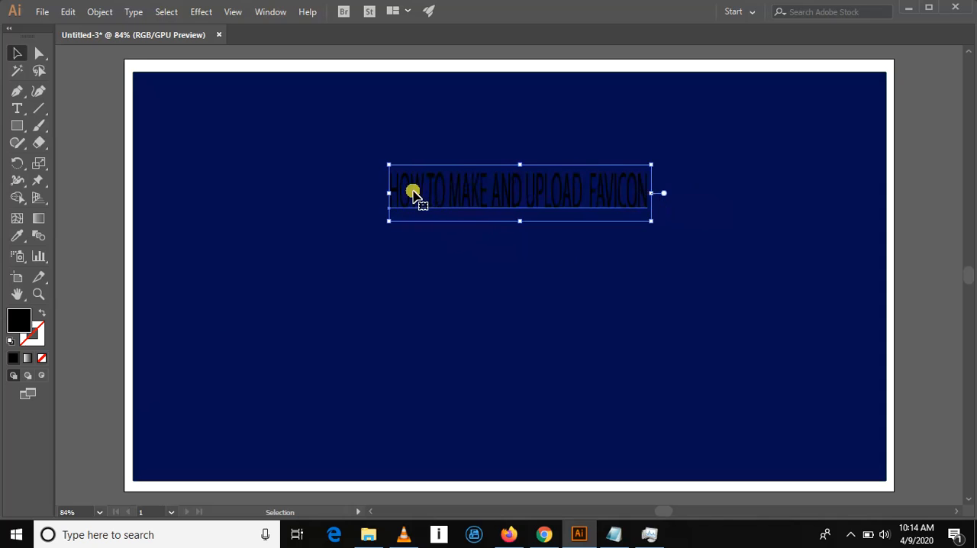
pyautogui.moveTo(389, 193); pyautogui.dragTo(271, 184)
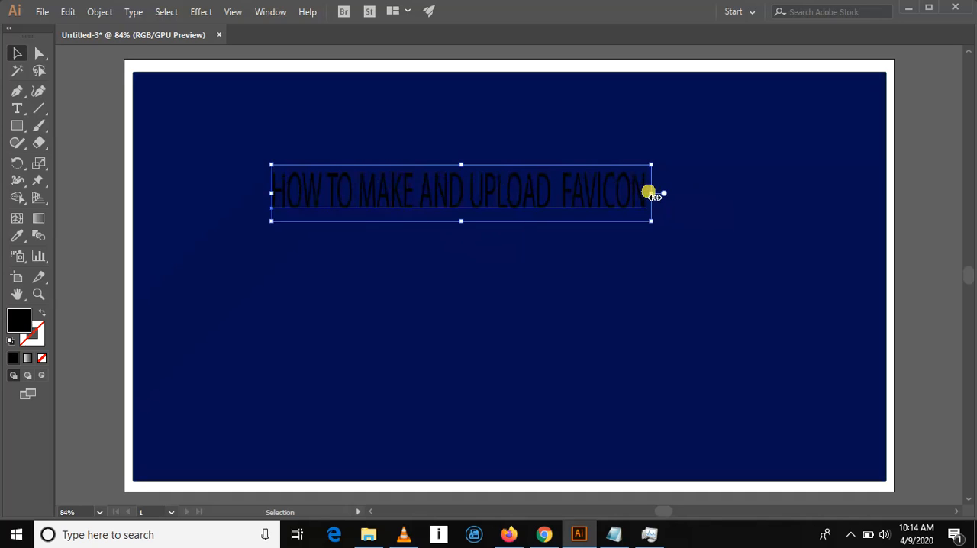
pyautogui.rightClick(696, 183)
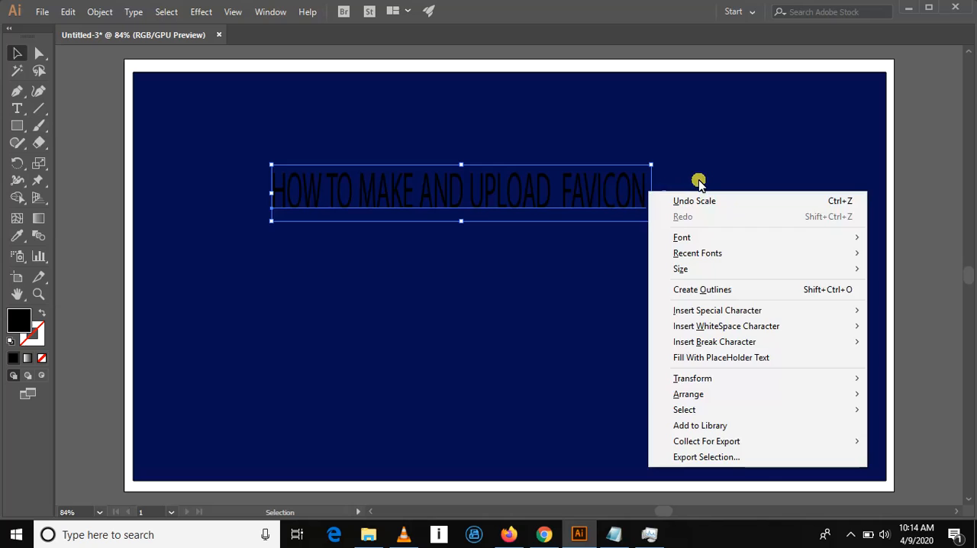
pyautogui.click(645, 176)
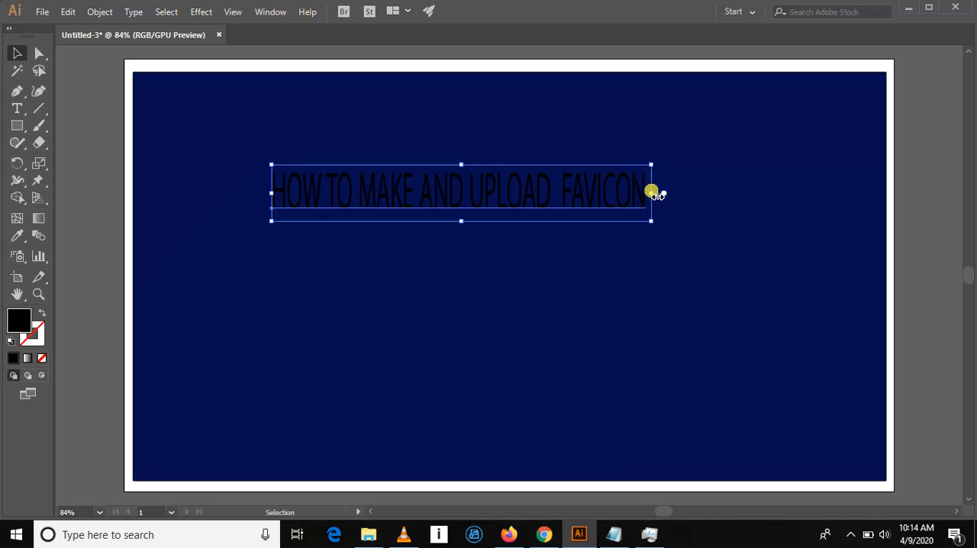
pyautogui.rightClick(650, 190)
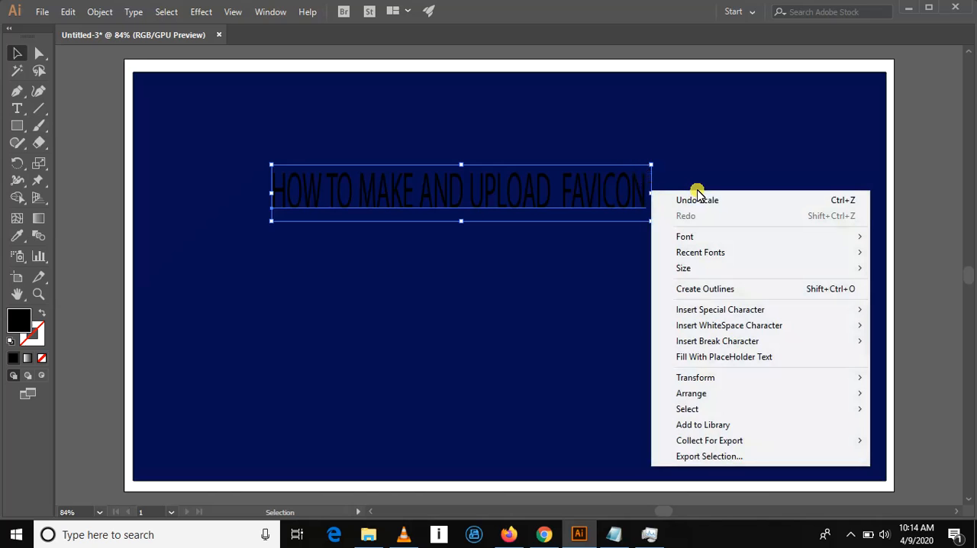
pyautogui.click(632, 187)
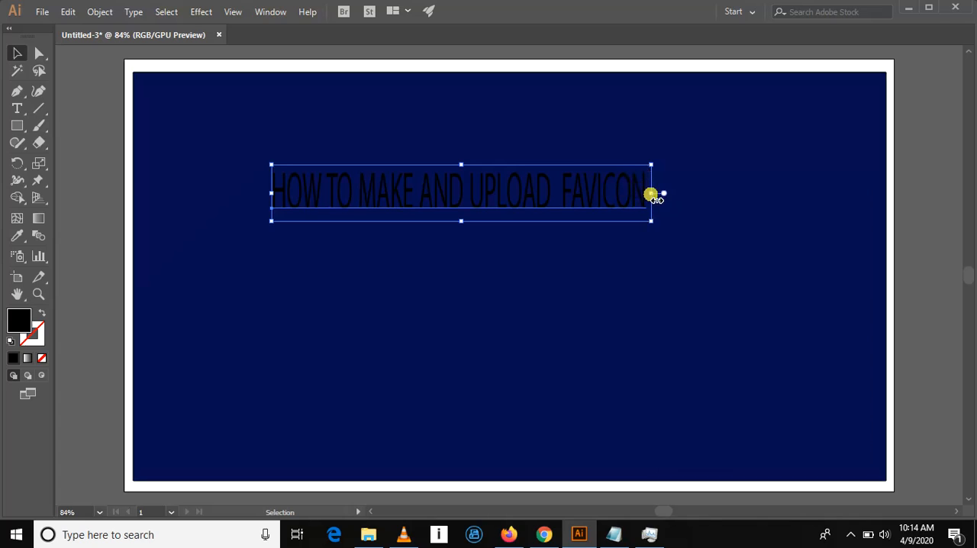
pyautogui.rightClick(653, 193)
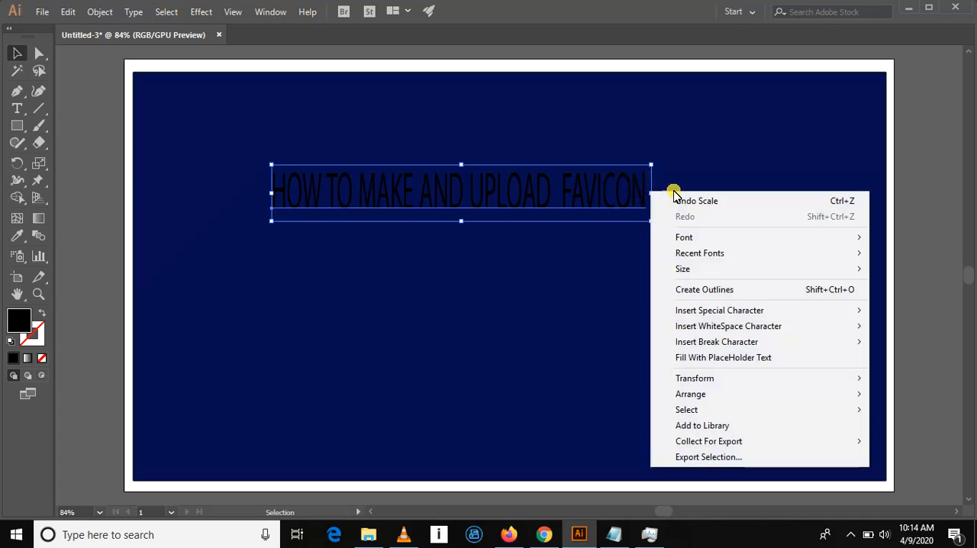
pyautogui.doubleClick(516, 190)
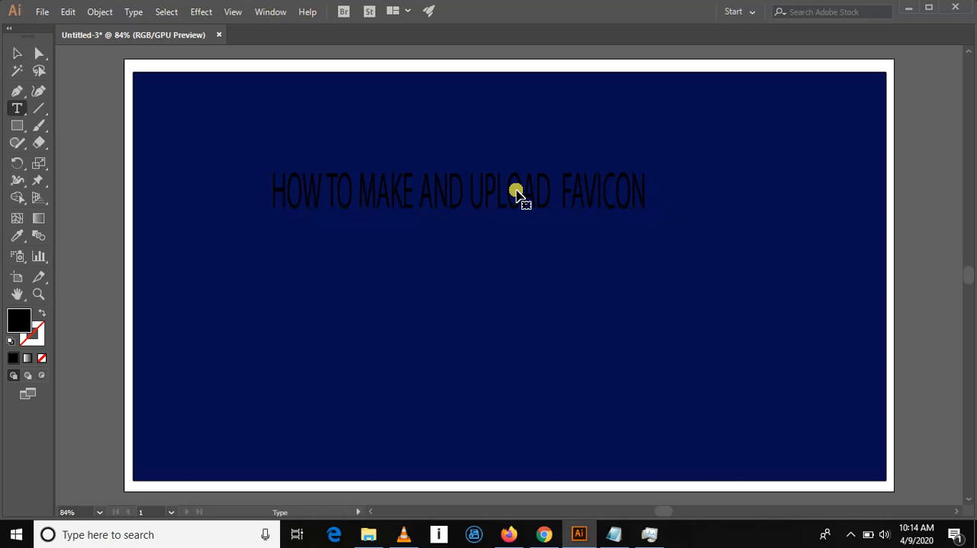
pyautogui.doubleClick(516, 193)
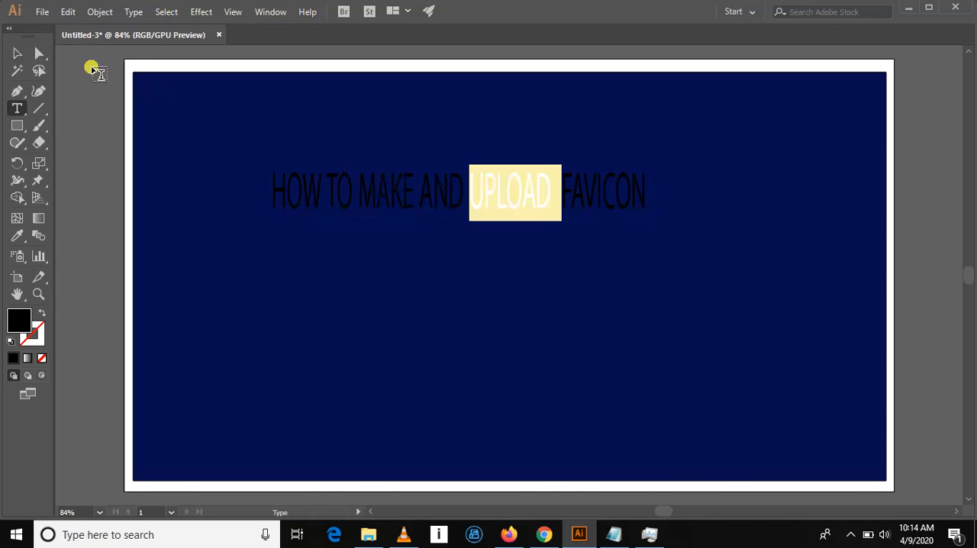
pyautogui.click(14, 53)
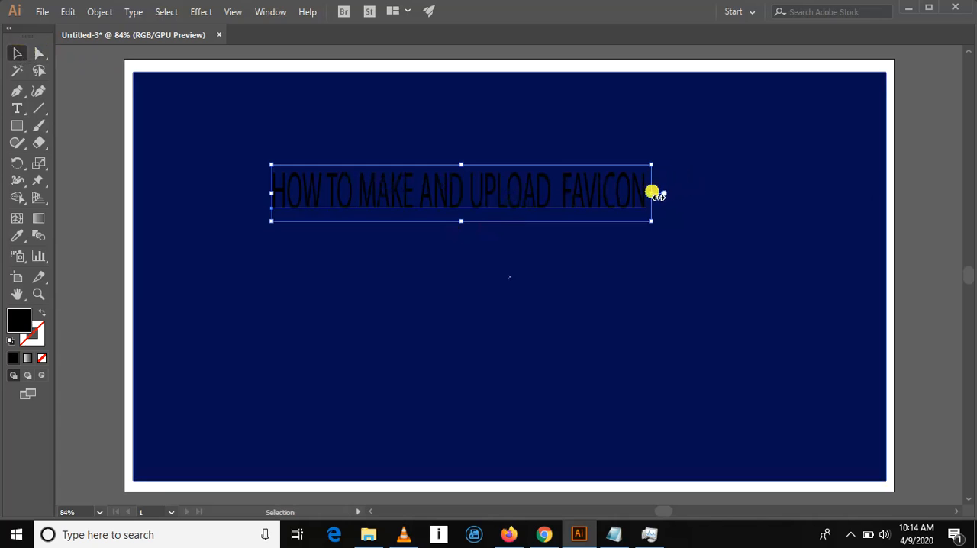
# - Widen the heading further to the right so it roughly centers on the rectangle, and move it slightly up
pyautogui.moveTo(651, 192); pyautogui.dragTo(729, 191)
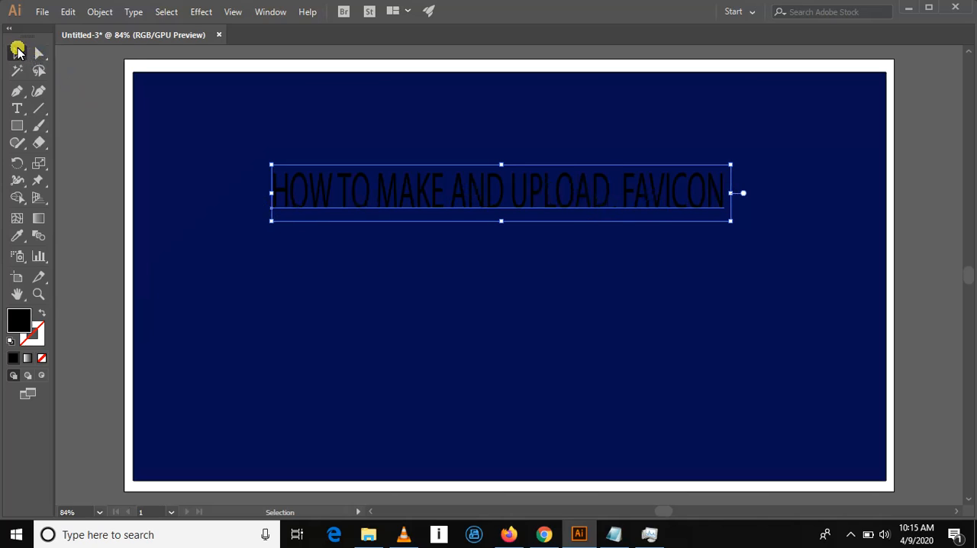
pyautogui.click(17, 50)
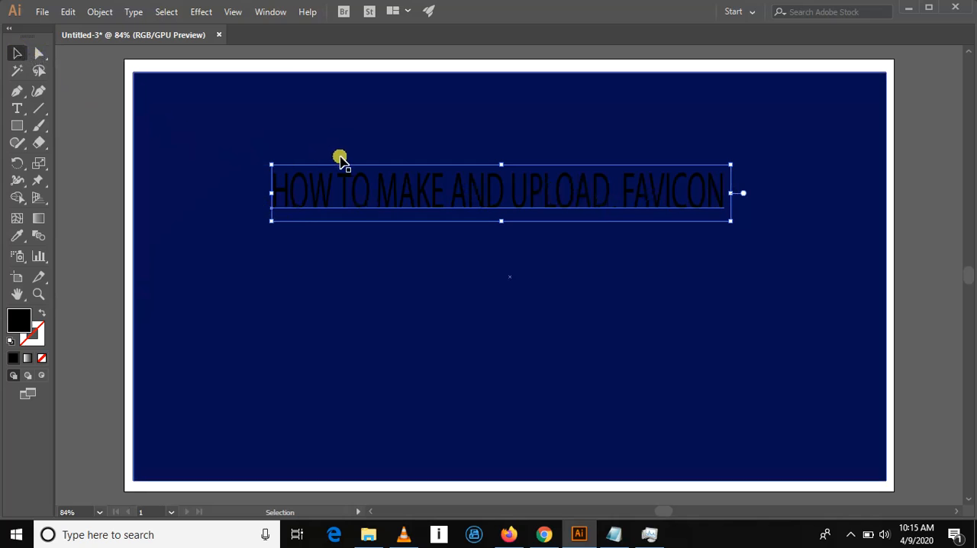
pyautogui.moveTo(390, 186); pyautogui.dragTo(394, 160)
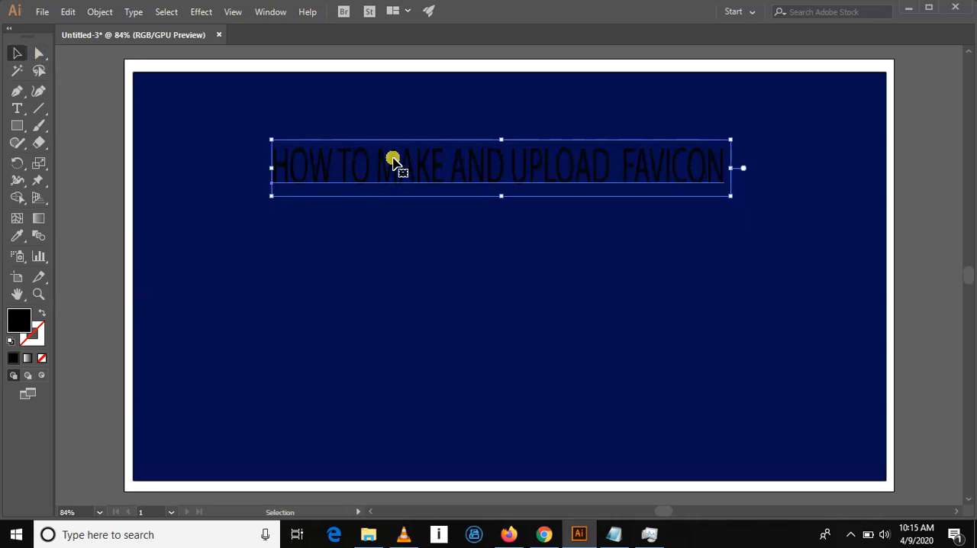
# - Fill the heading text with the RGB Yellow swatch
pyautogui.doubleClick(17, 324)
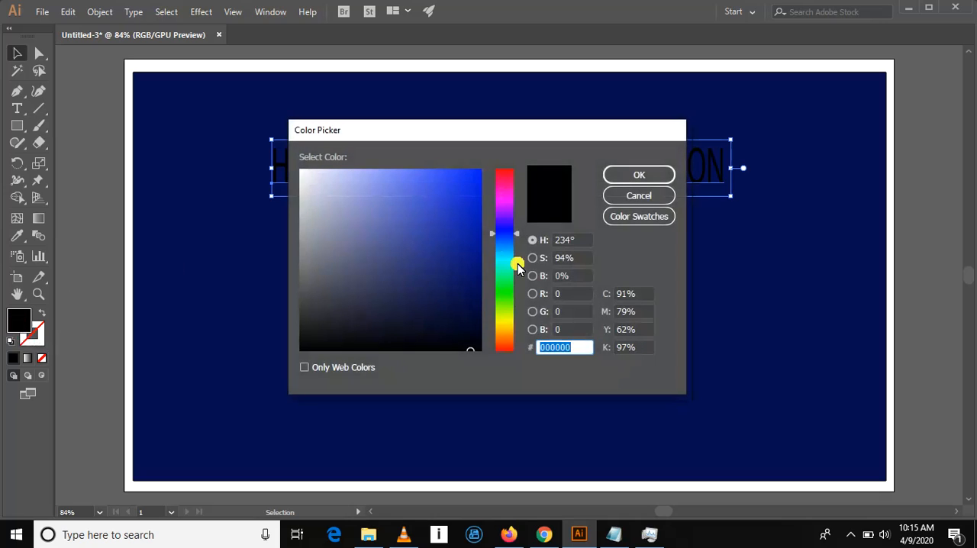
pyautogui.click(503, 314)
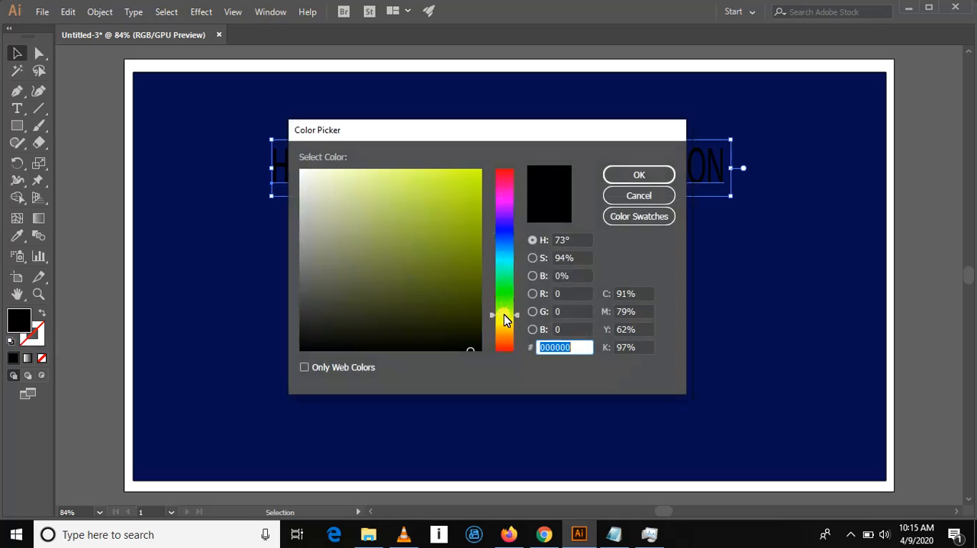
pyautogui.click(627, 220)
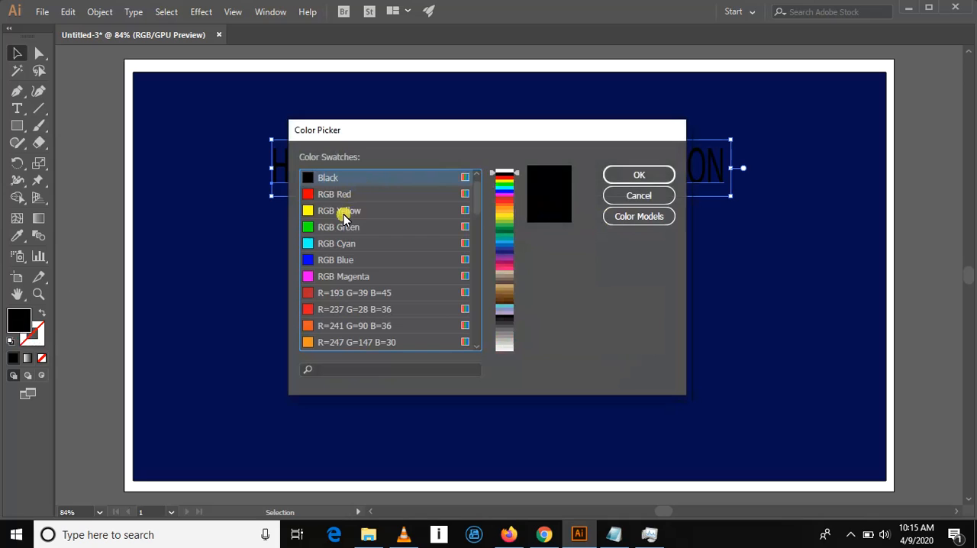
pyautogui.click(341, 211)
pyautogui.click(620, 174)
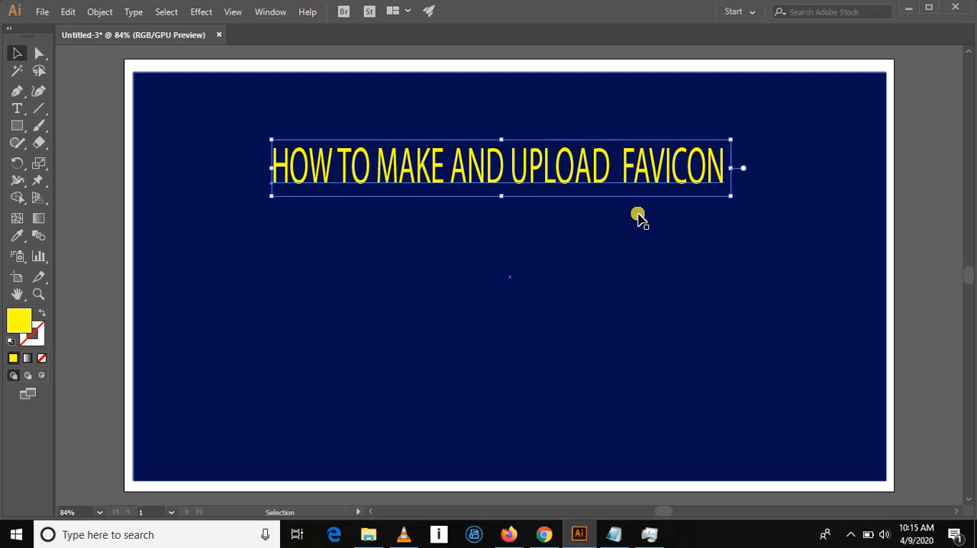
# - Set the heading's font to Arial Rounded MT Bold and shift the heading slightly left to center it on the rectangle
pyautogui.rightClick(624, 173)
pyautogui.moveTo(673, 233)
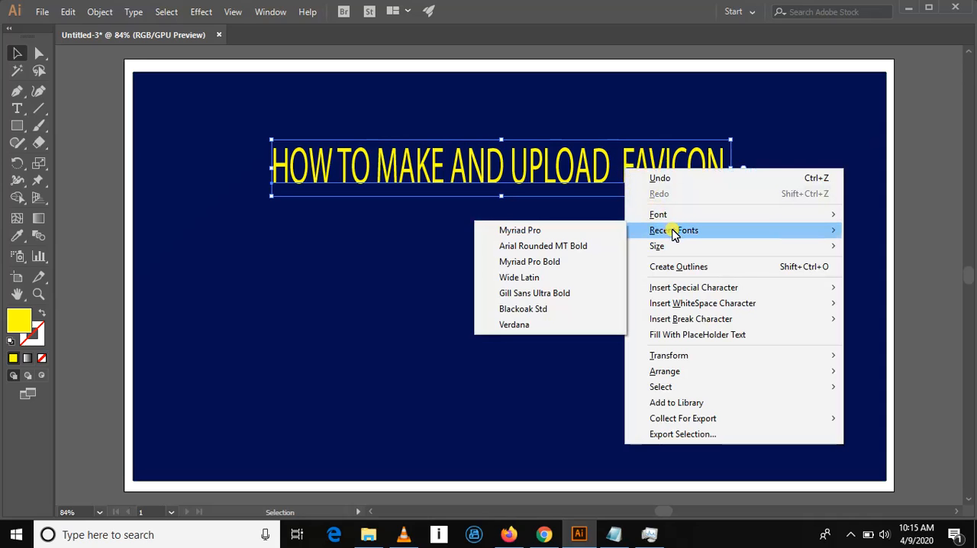
pyautogui.click(608, 248)
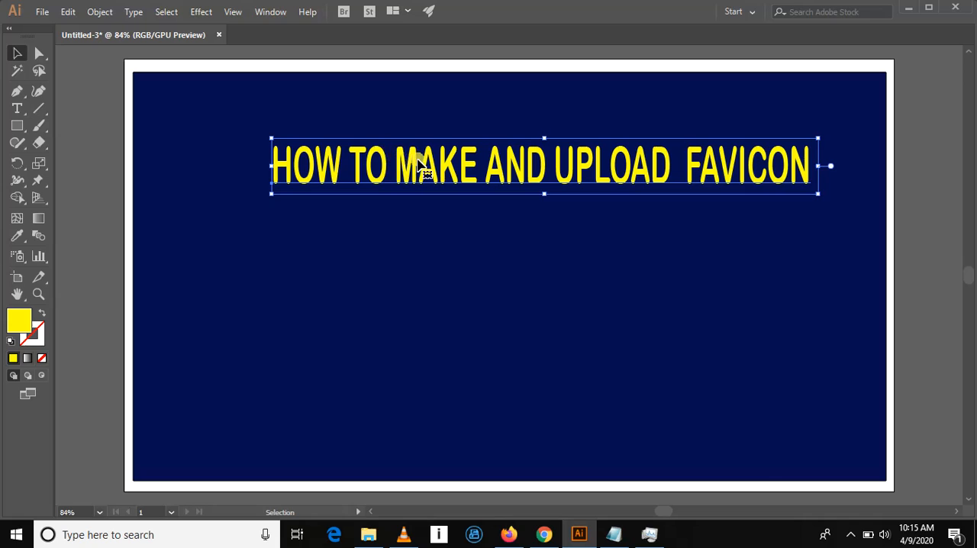
pyautogui.moveTo(419, 162); pyautogui.dragTo(391, 162)
pyautogui.click(414, 255)
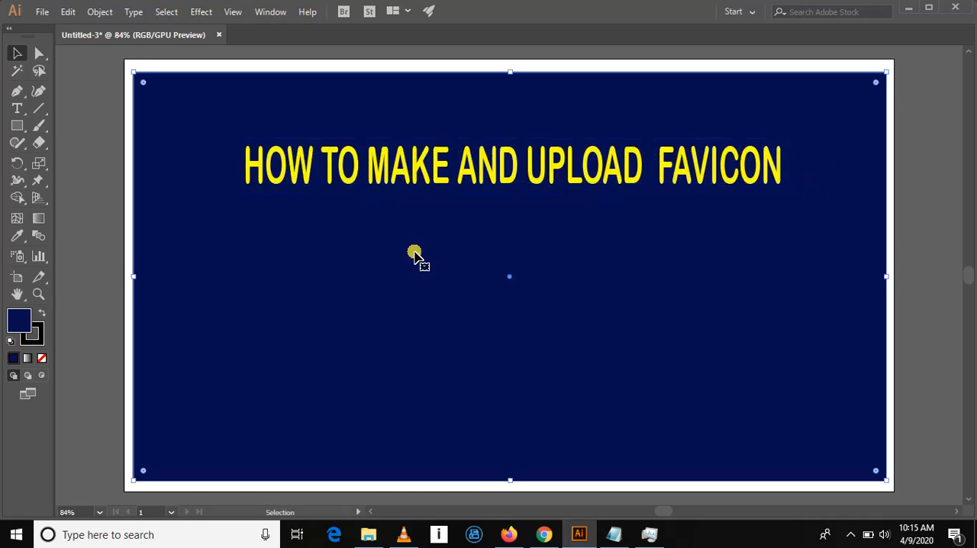
pyautogui.click(16, 108)
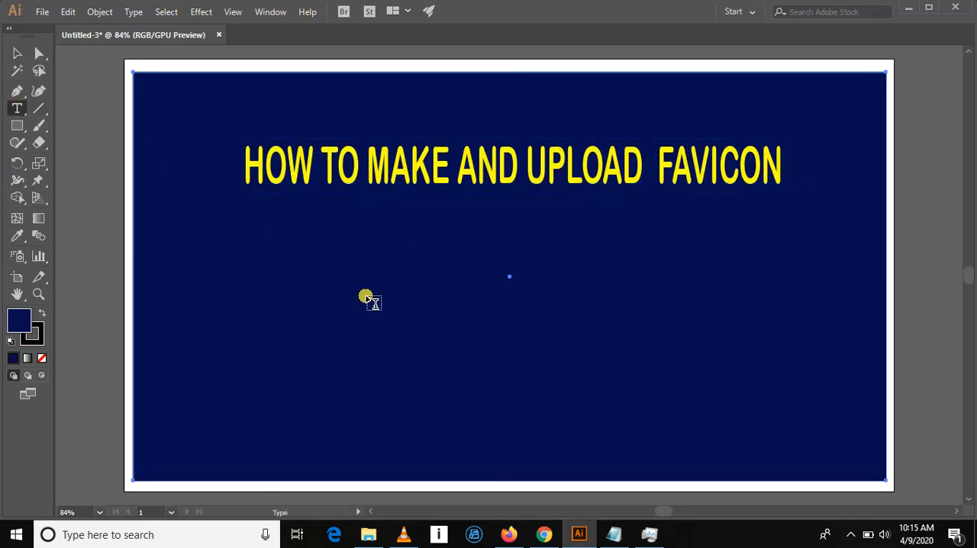
pyautogui.press('r')
pyautogui.press('d')
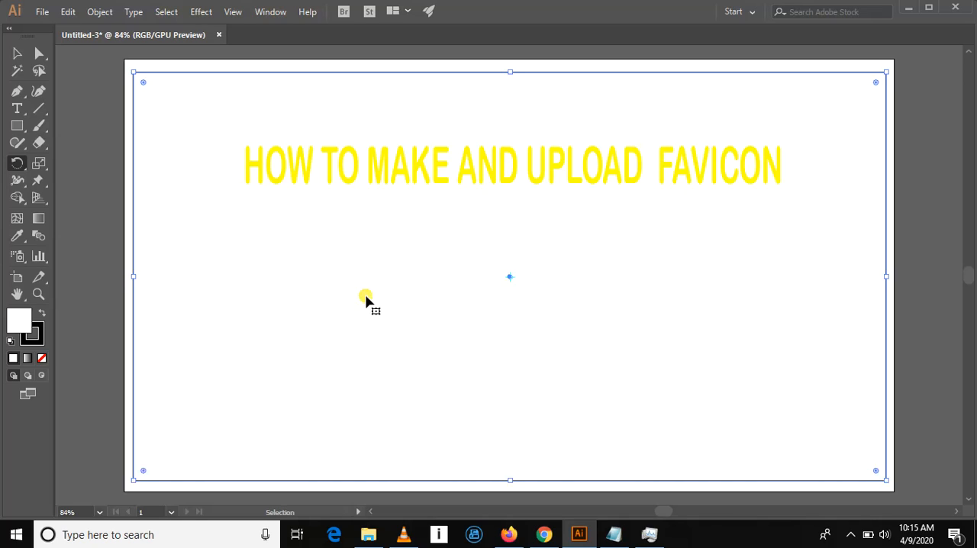
pyautogui.hotkey('ctrl', 'z')
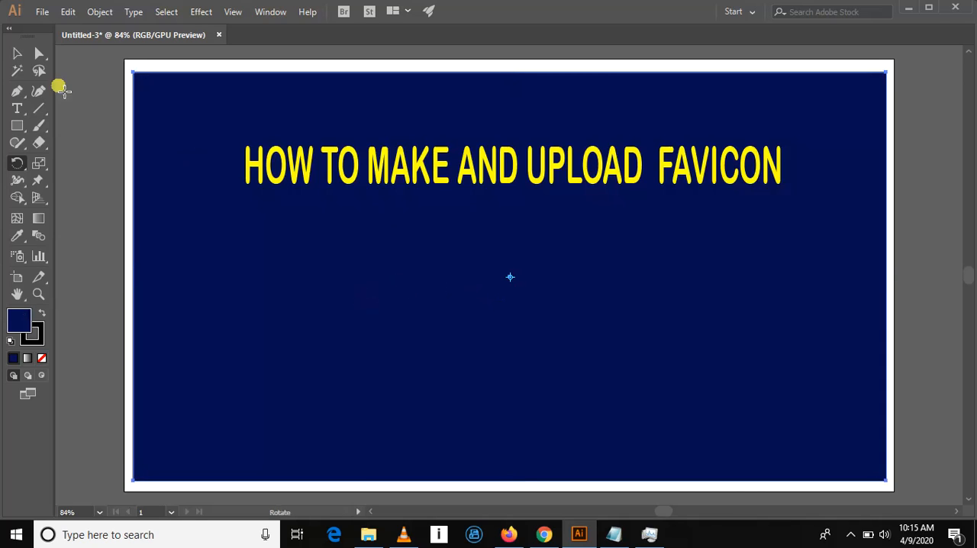
pyautogui.click(16, 53)
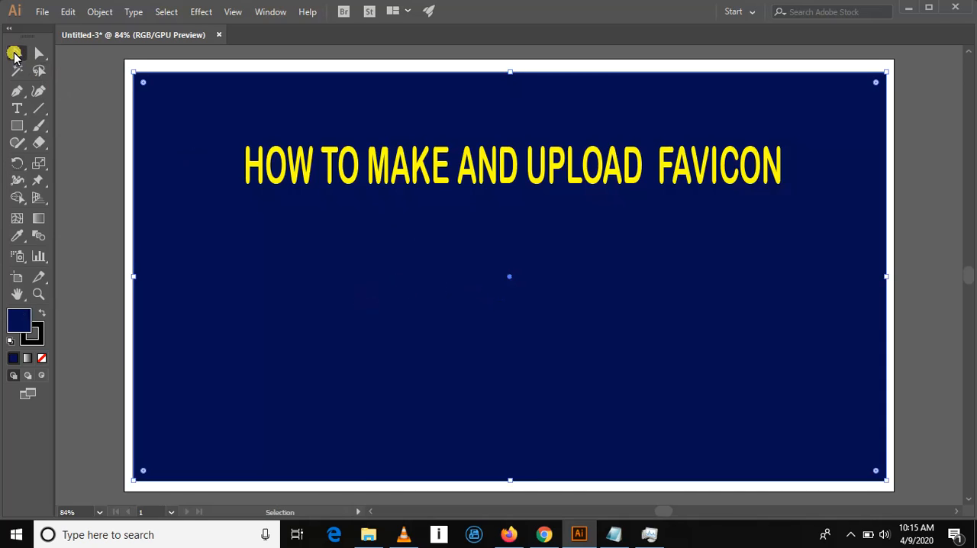
# - Add the text "WORDPRESS SITE" as a separate line below the heading, near the middle of the rectangle
pyautogui.click(17, 108)
pyautogui.click(378, 289)
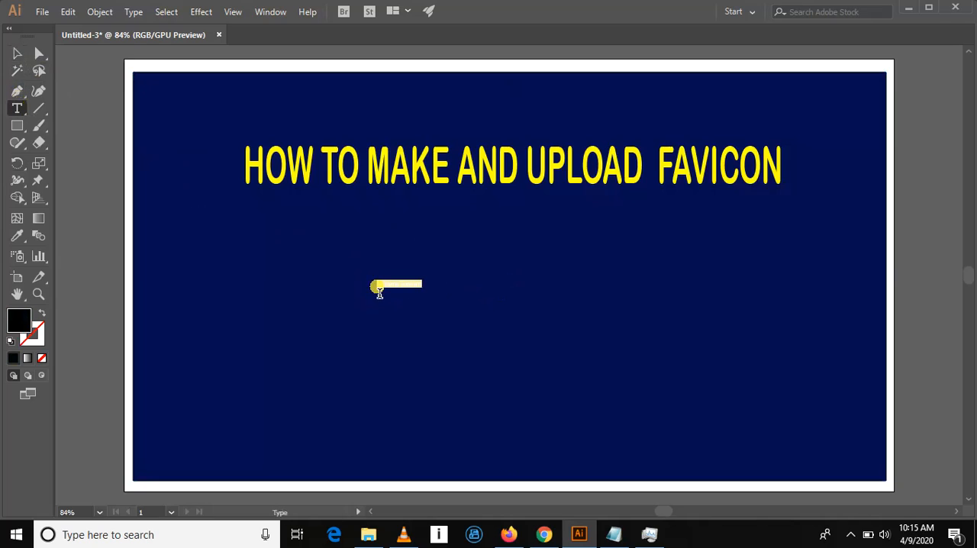
pyautogui.write('WO')
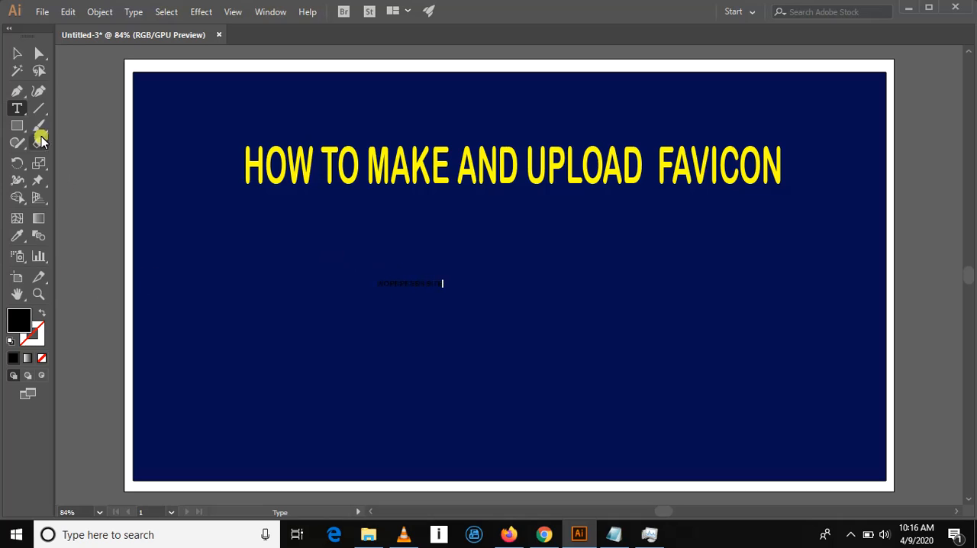
pyautogui.click(18, 52)
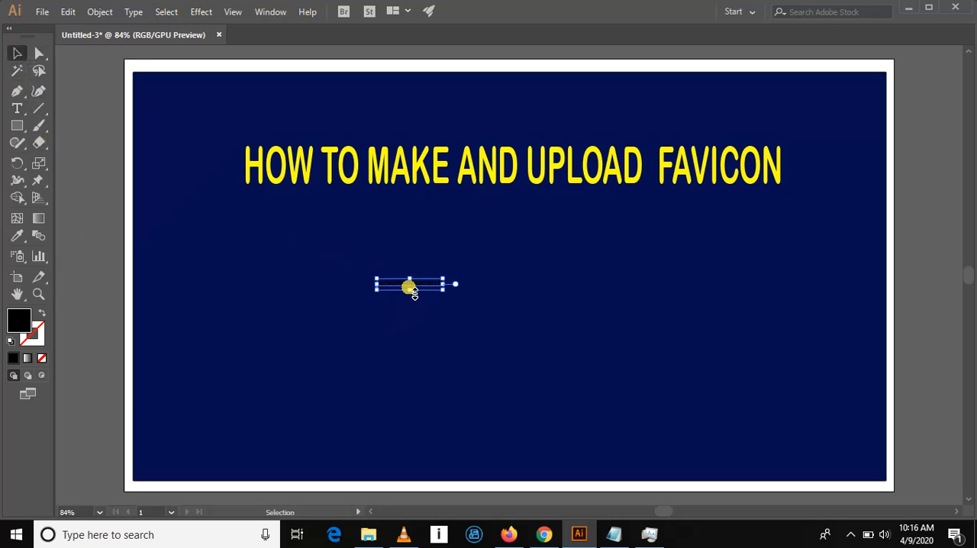
# - Stretch the WORDPRESS SITE text taller and to about half the rectangle's width, and move it up toward the heading
pyautogui.moveTo(413, 291); pyautogui.dragTo(426, 401)
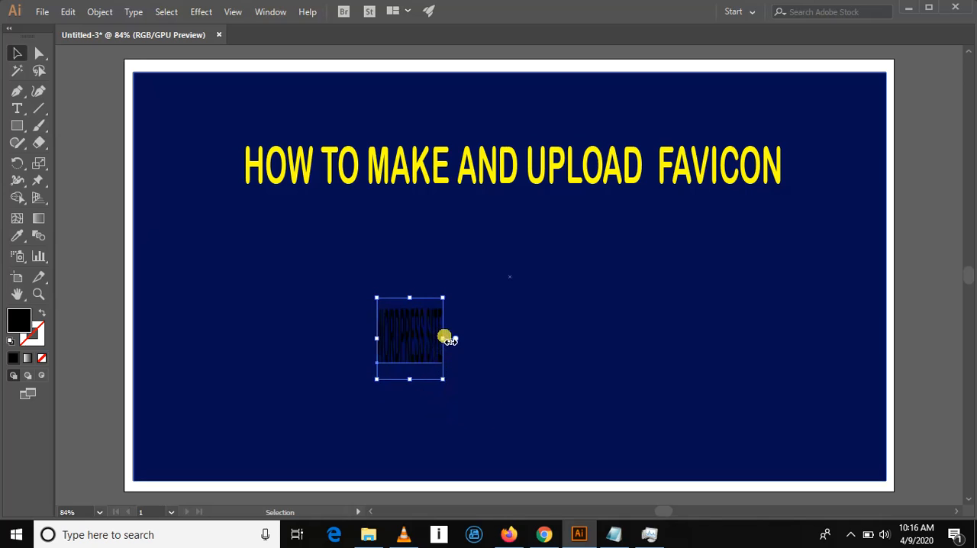
pyautogui.moveTo(442, 338); pyautogui.dragTo(698, 348)
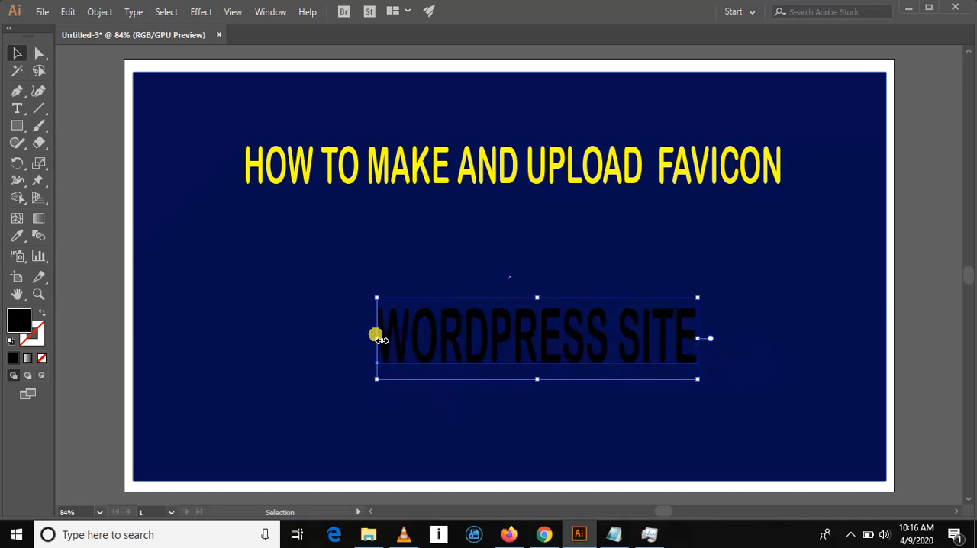
pyautogui.moveTo(377, 338); pyautogui.dragTo(297, 335)
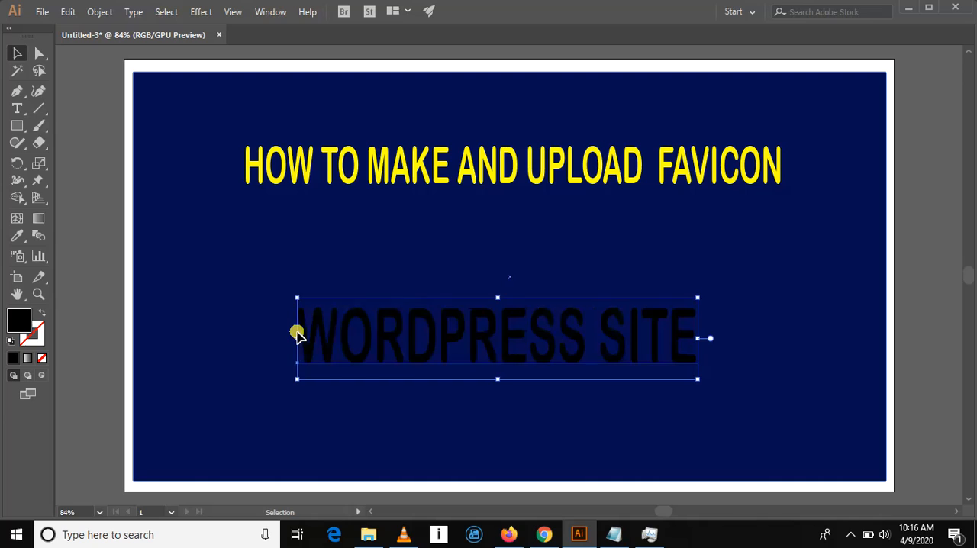
pyautogui.moveTo(464, 329); pyautogui.dragTo(464, 298)
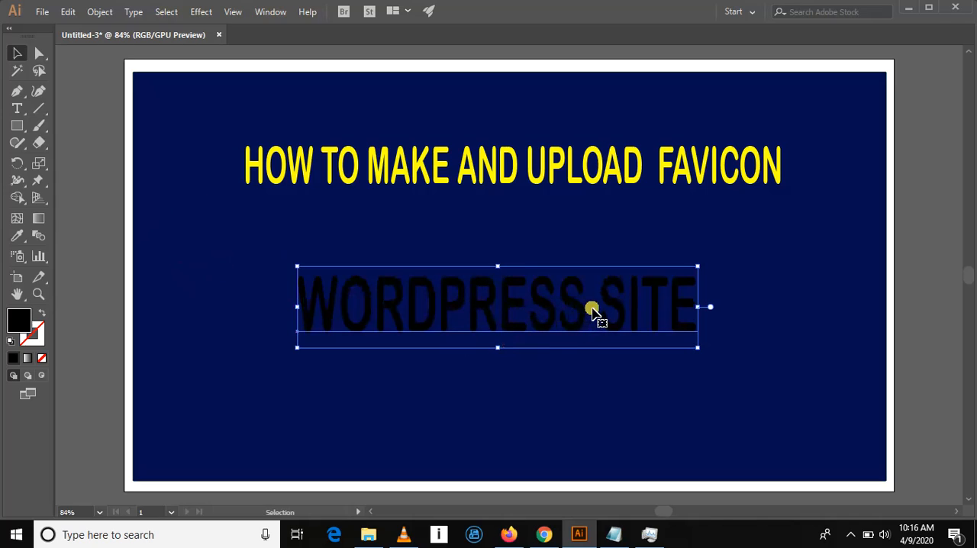
# - Add an extra space between WORDPRESS and SITE, and stretch the text slightly taller upward
pyautogui.press('t')
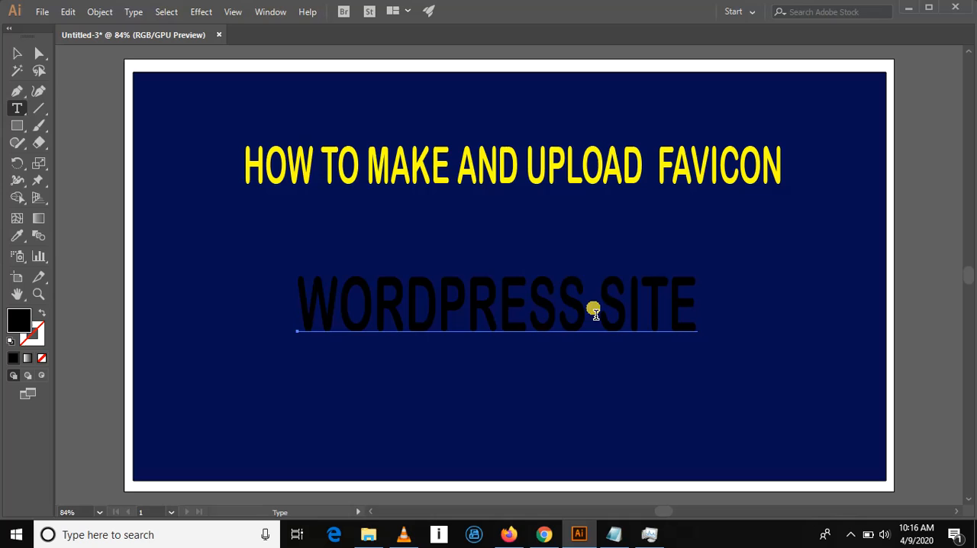
pyautogui.click(596, 313)
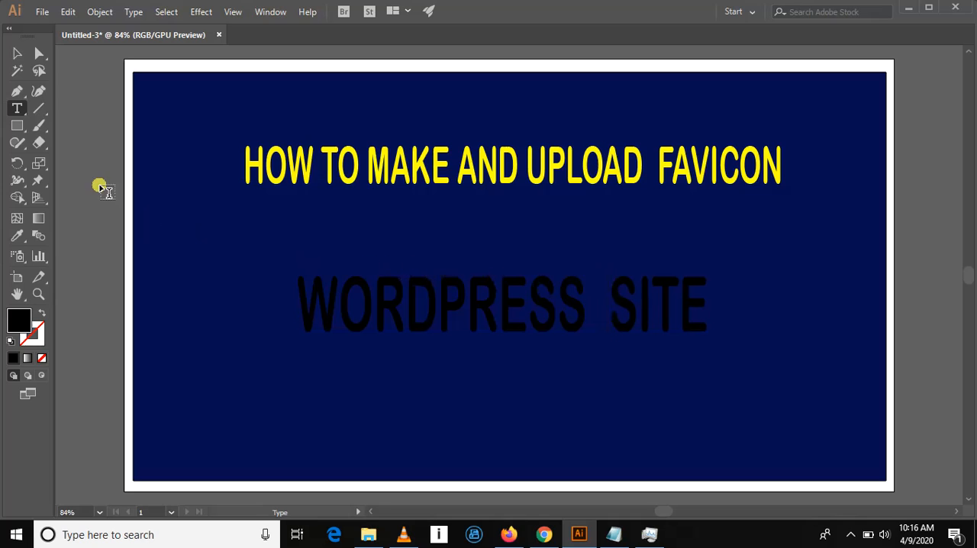
pyautogui.click(16, 55)
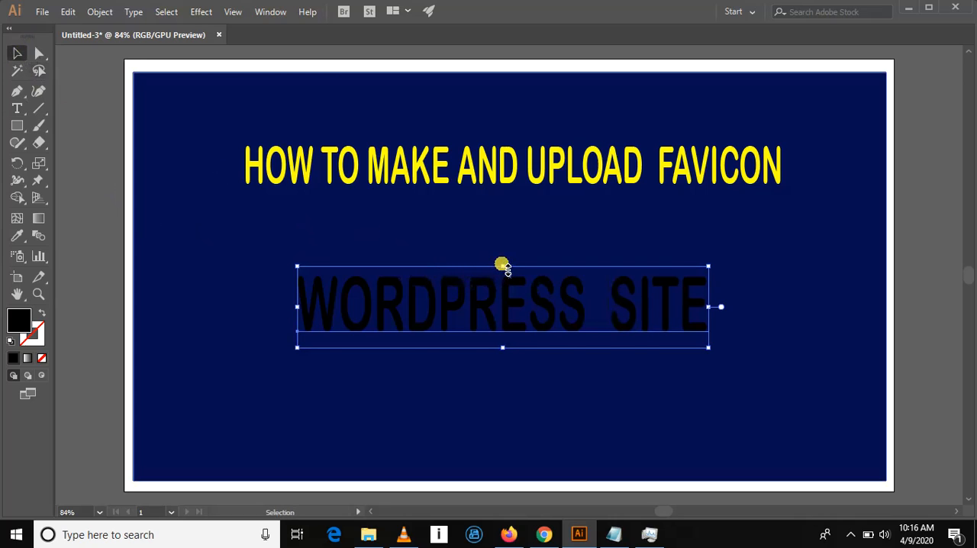
pyautogui.moveTo(503, 266); pyautogui.dragTo(502, 252)
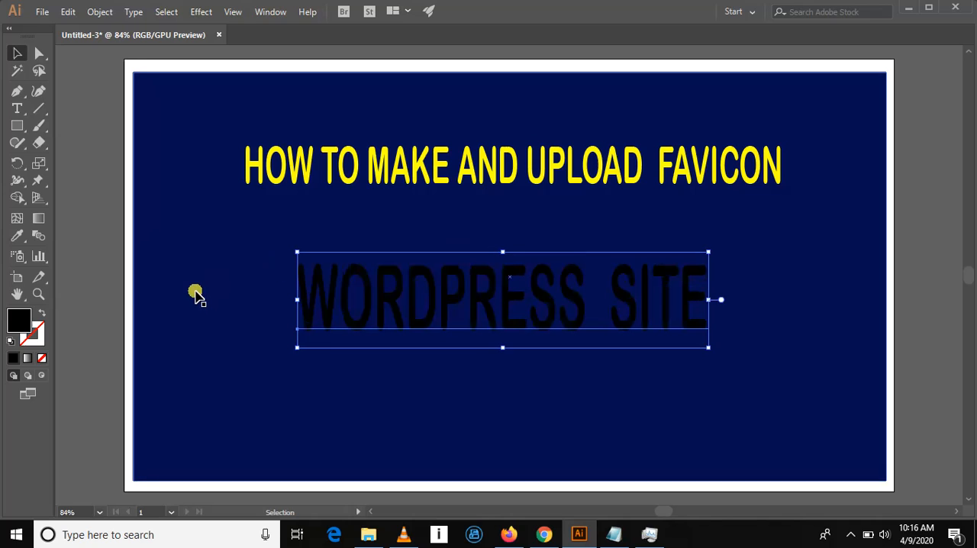
# - Fill the WORDPRESS SITE text with the White swatch
pyautogui.doubleClick(16, 319)
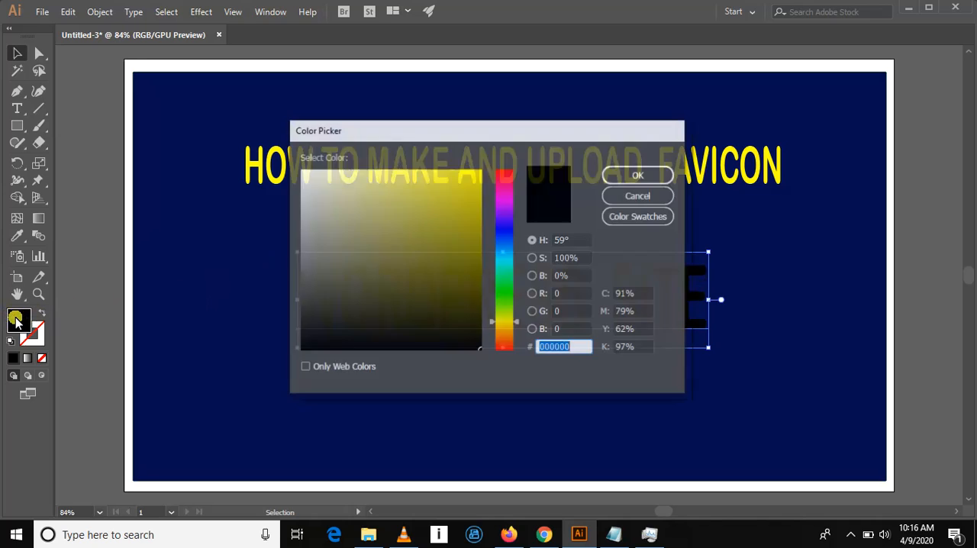
pyautogui.click(642, 217)
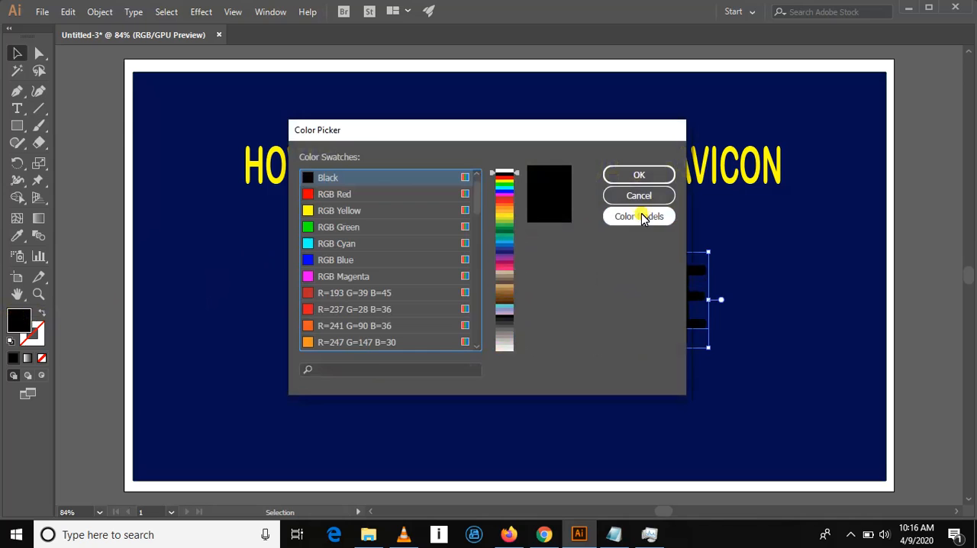
pyautogui.click(500, 171)
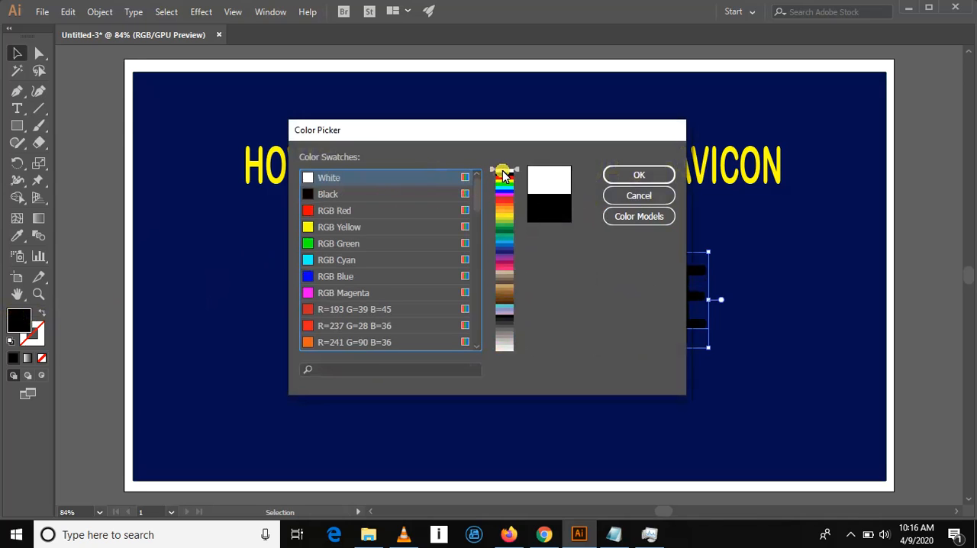
pyautogui.click(635, 175)
pyautogui.click(780, 254)
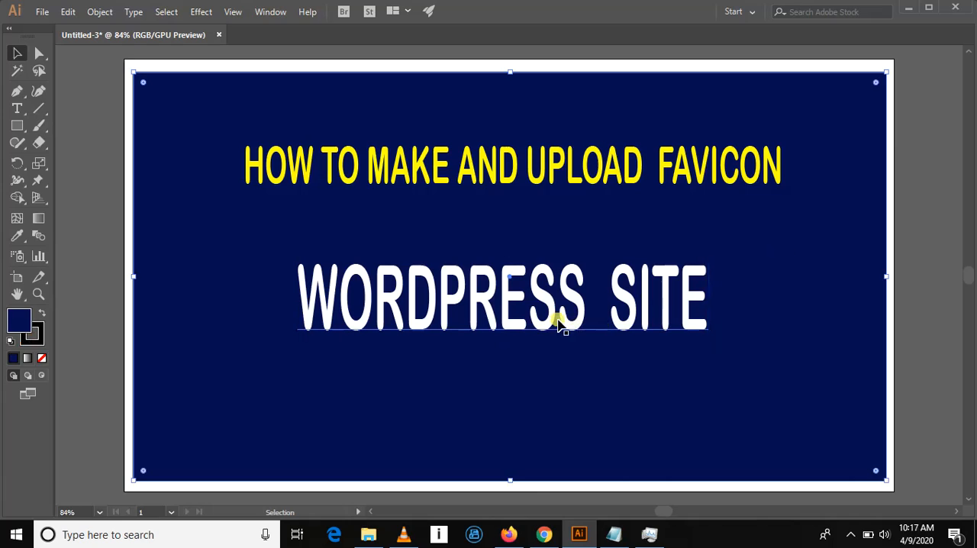
# - Replace the letters "ORD" in WORDPRESS with lowercase "ord"
pyautogui.click(532, 314)
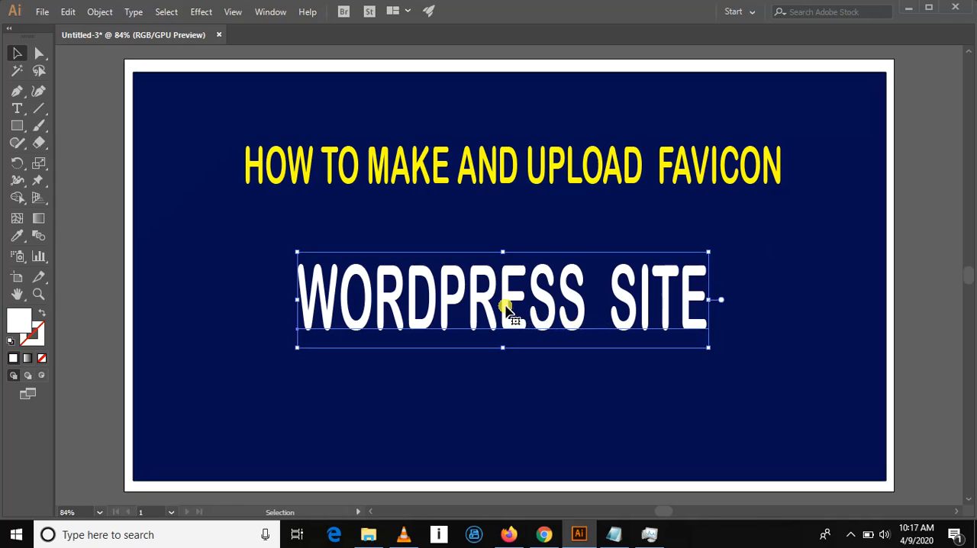
pyautogui.doubleClick(506, 308)
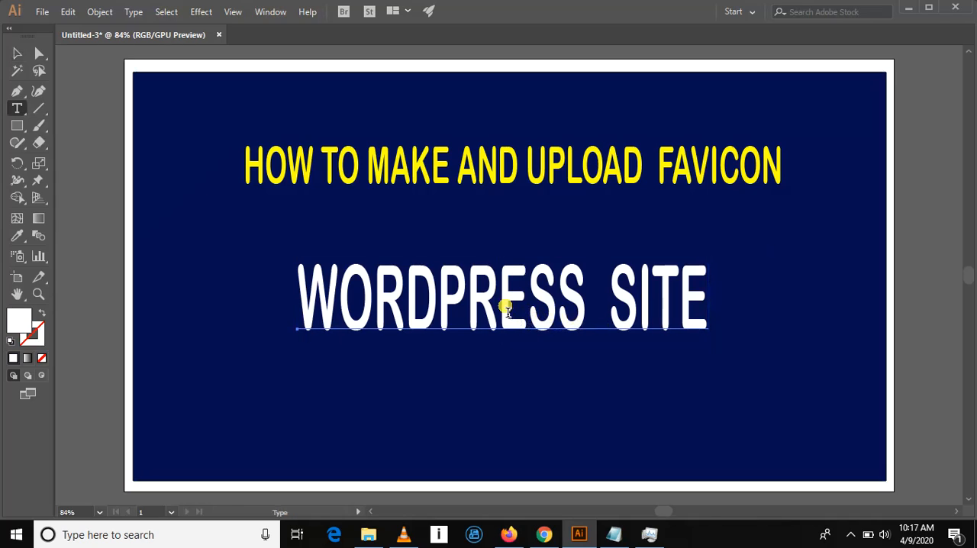
pyautogui.click(403, 309)
pyautogui.press('BackSpace')
pyautogui.press('BackSpace')
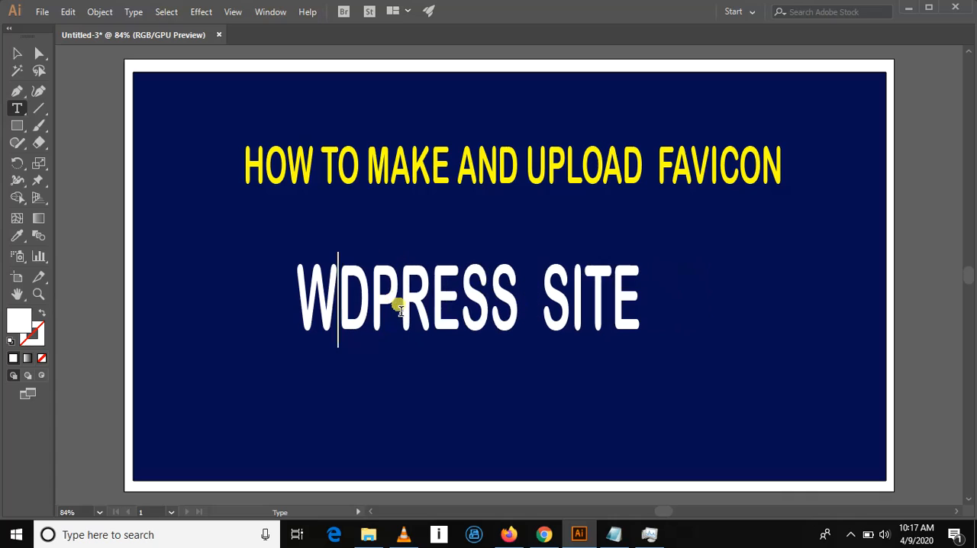
pyautogui.write('oe')
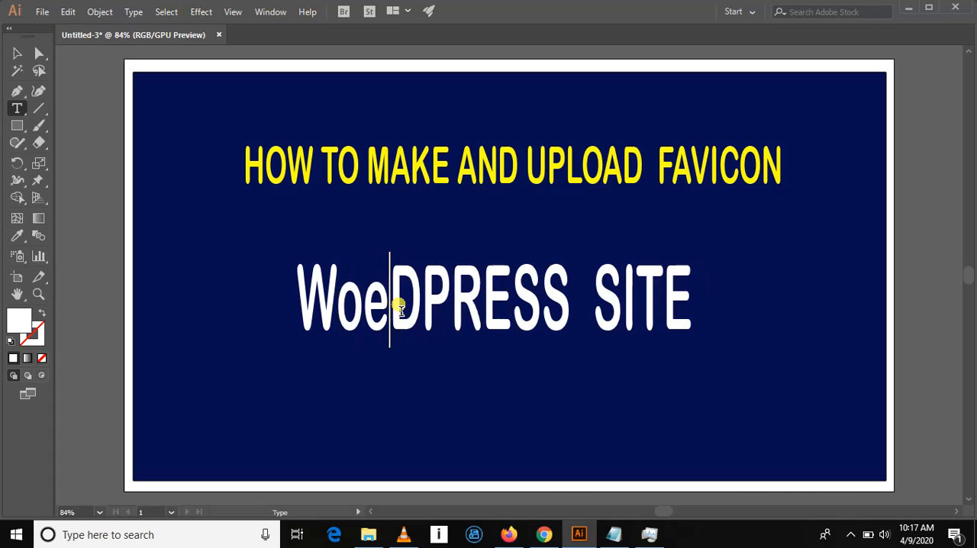
pyautogui.press('BackSpace')
pyautogui.write('r')
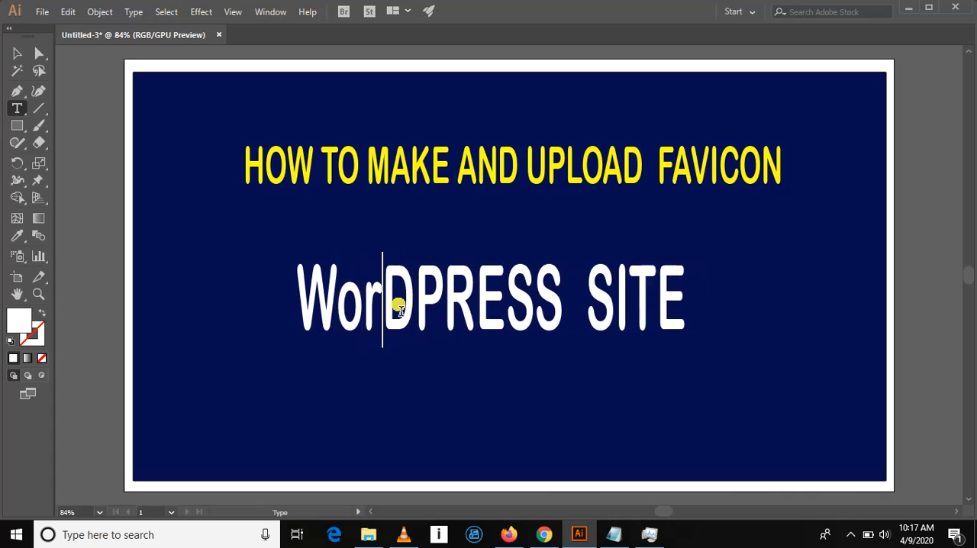
pyautogui.press('Right')
pyautogui.press('BackSpace')
pyautogui.write('d')
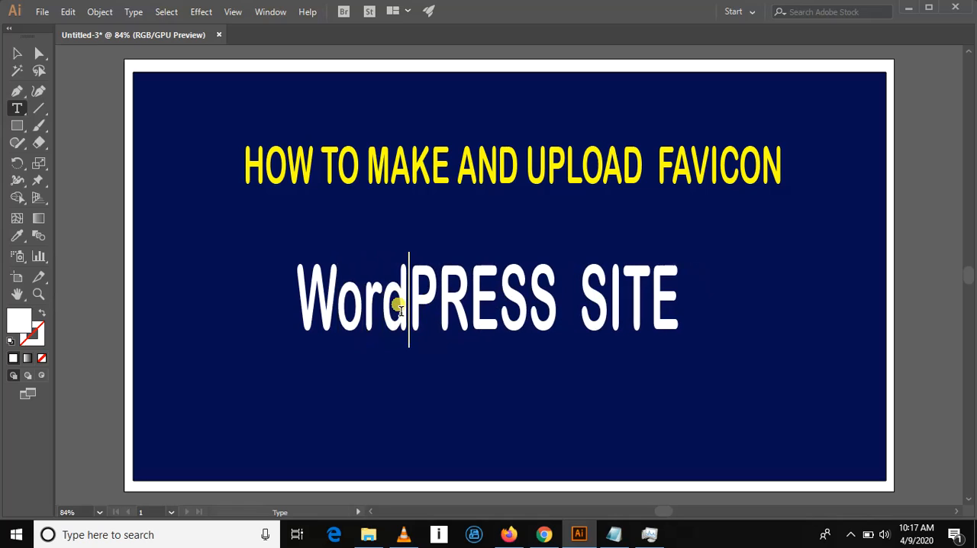
# - Replace the letters "RESS" after the capital P with lowercase "ress" so the word reads "WordPress"
pyautogui.press('Right')
pyautogui.press('Right')
pyautogui.press('Right')
pyautogui.press('Right')
pyautogui.press('Right')
pyautogui.press('BackSpace')
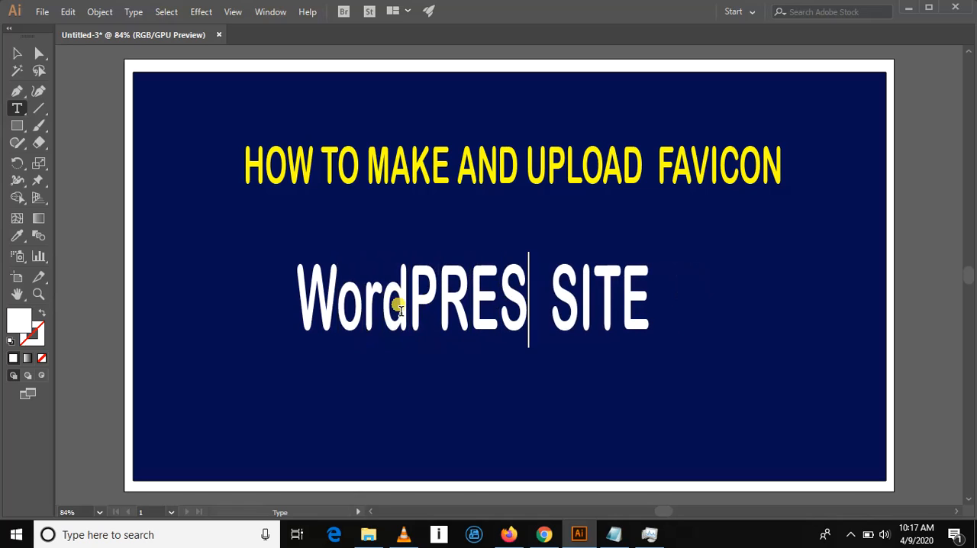
pyautogui.press('BackSpace')
pyautogui.press('BackSpace')
pyautogui.press('BackSpace')
pyautogui.write('ress')
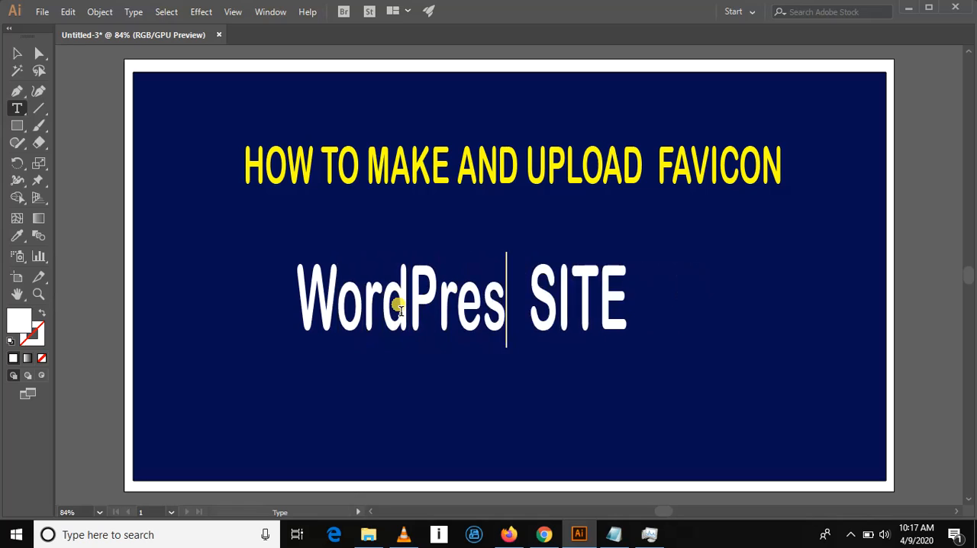